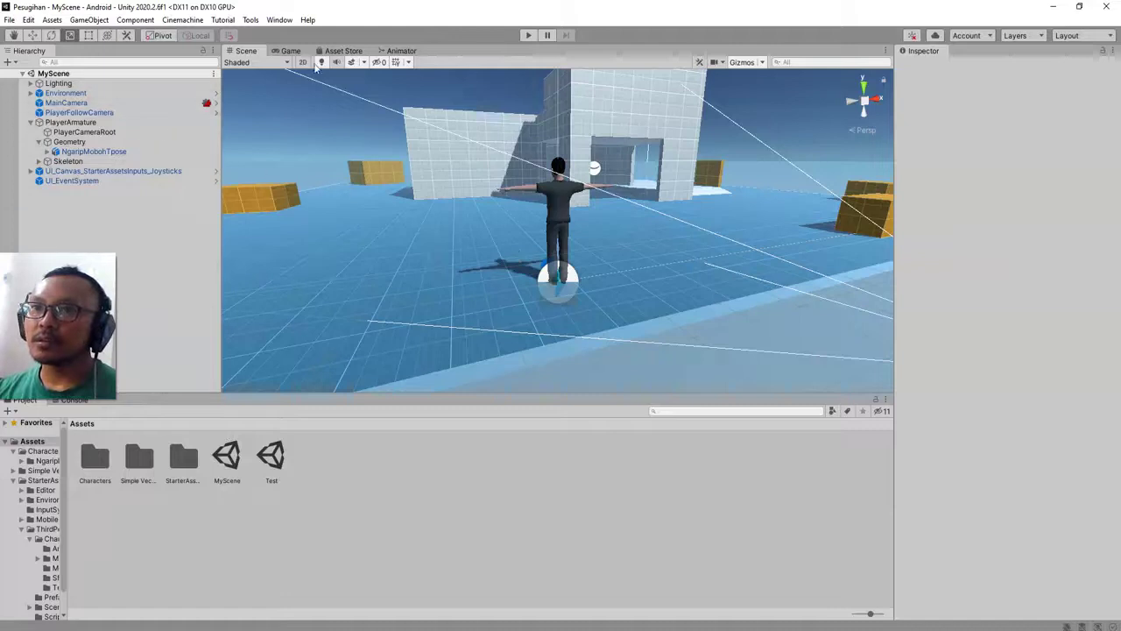
Step: Show the Game view and enlarge it by shrinking the project assets area below
left_click(291, 51)
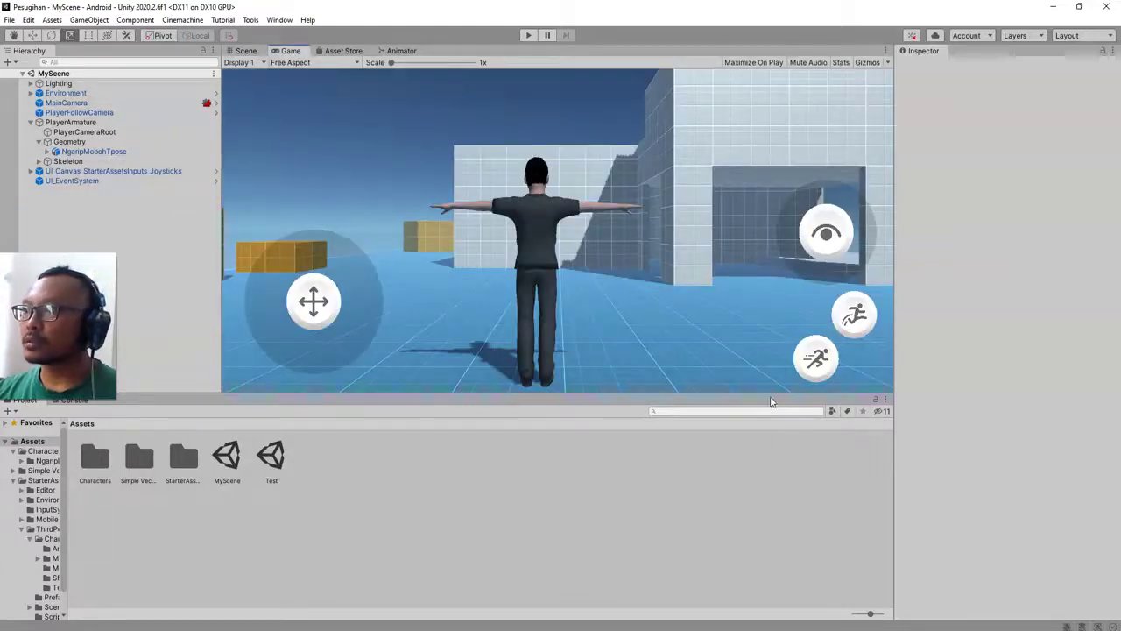
left_click_drag(771, 401, 785, 466)
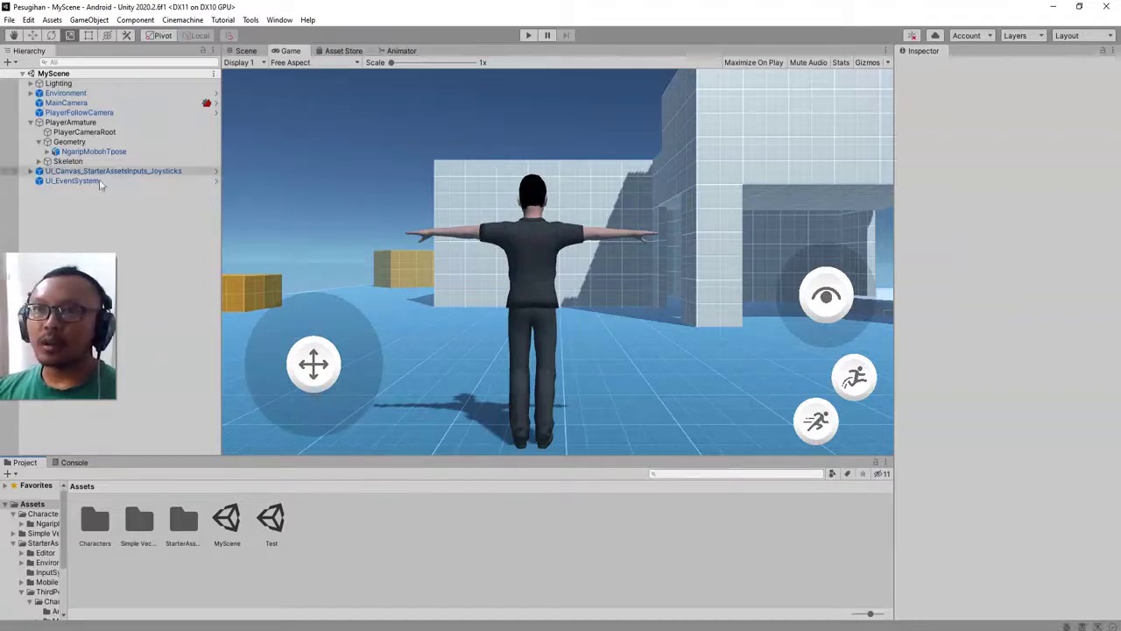
Step: Open the 128px folder inside Simple Vector Icons in the project assets
left_click(131, 526)
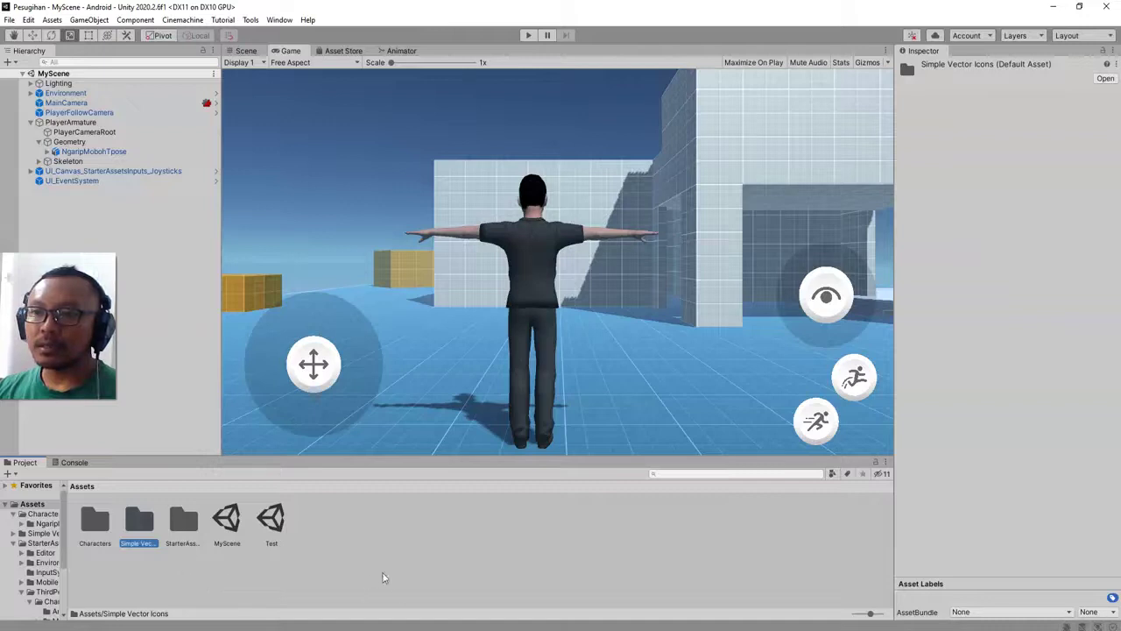
left_click(339, 581)
double_click(139, 524)
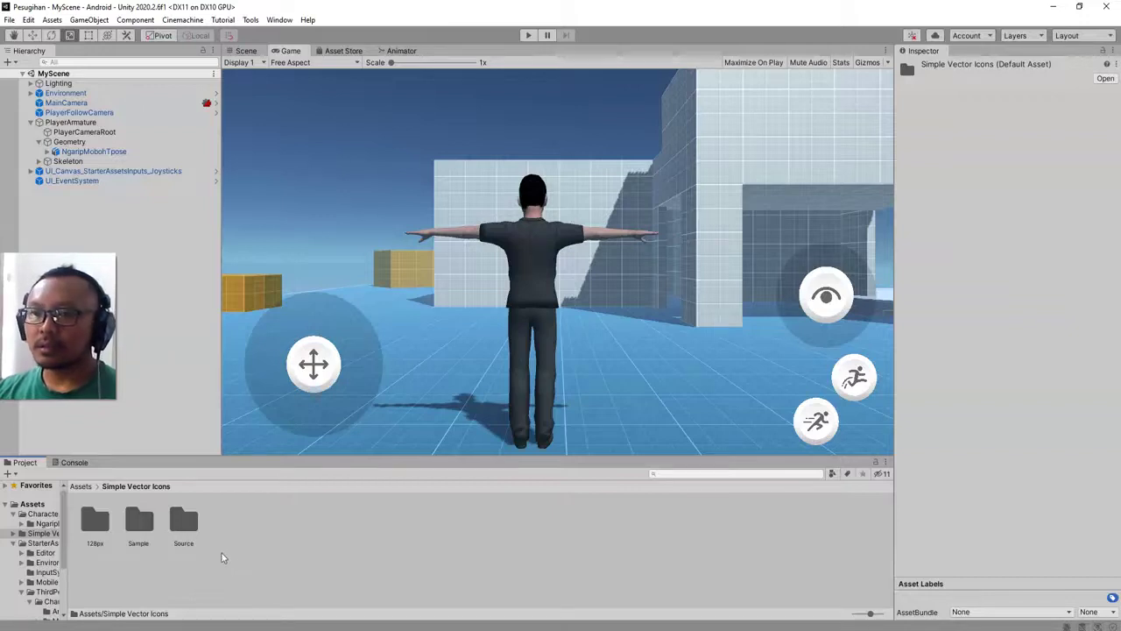
left_click(140, 525)
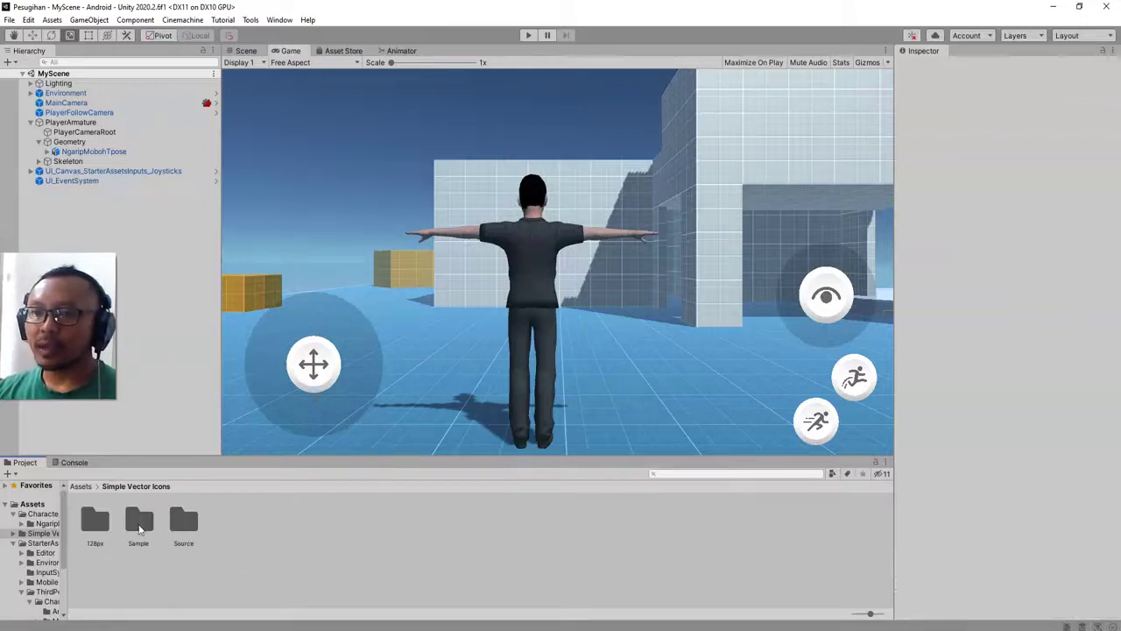
left_click(437, 583)
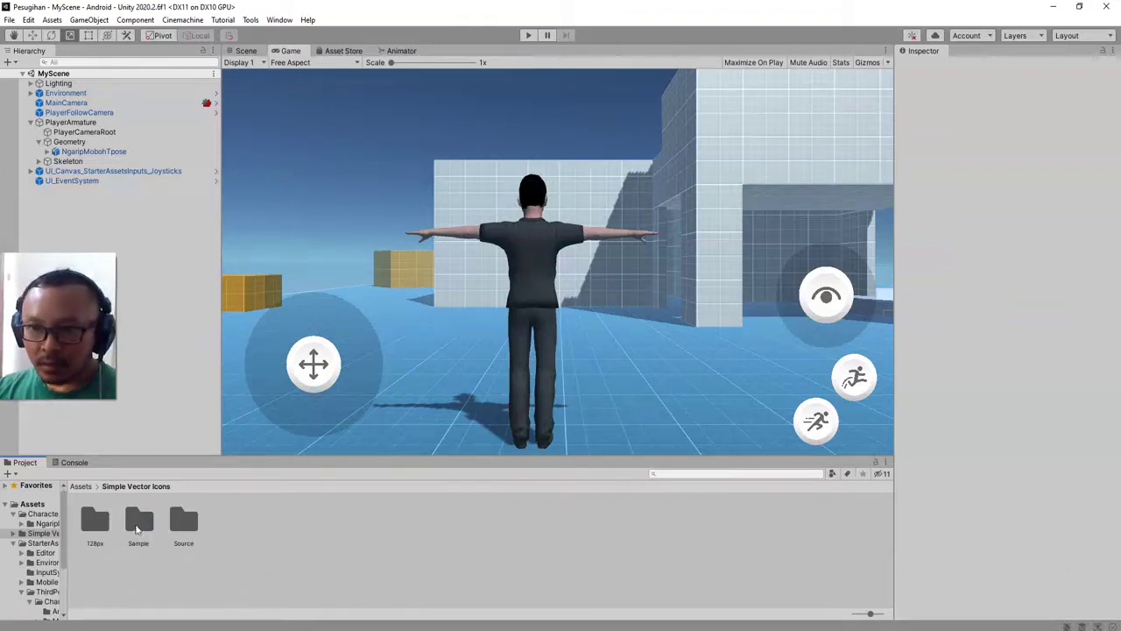
left_click(182, 528)
left_click(85, 526)
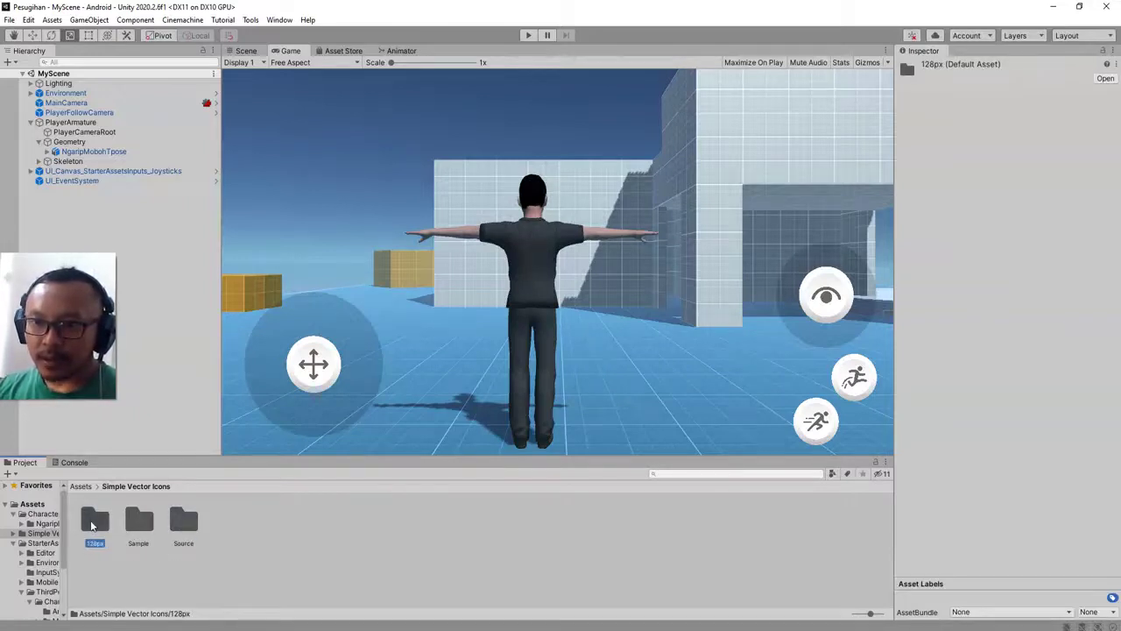
double_click(93, 525)
Step: Examine the icon sprites available in the 128px folder of Simple Vector Icons
left_click(96, 530)
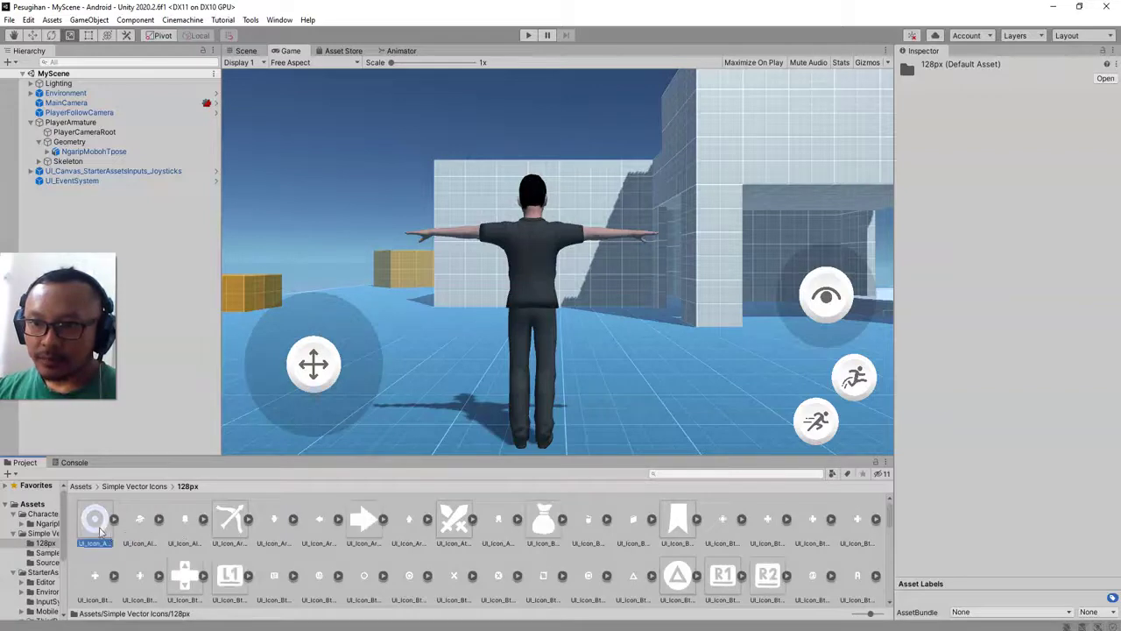
left_click(195, 535)
left_click(282, 536)
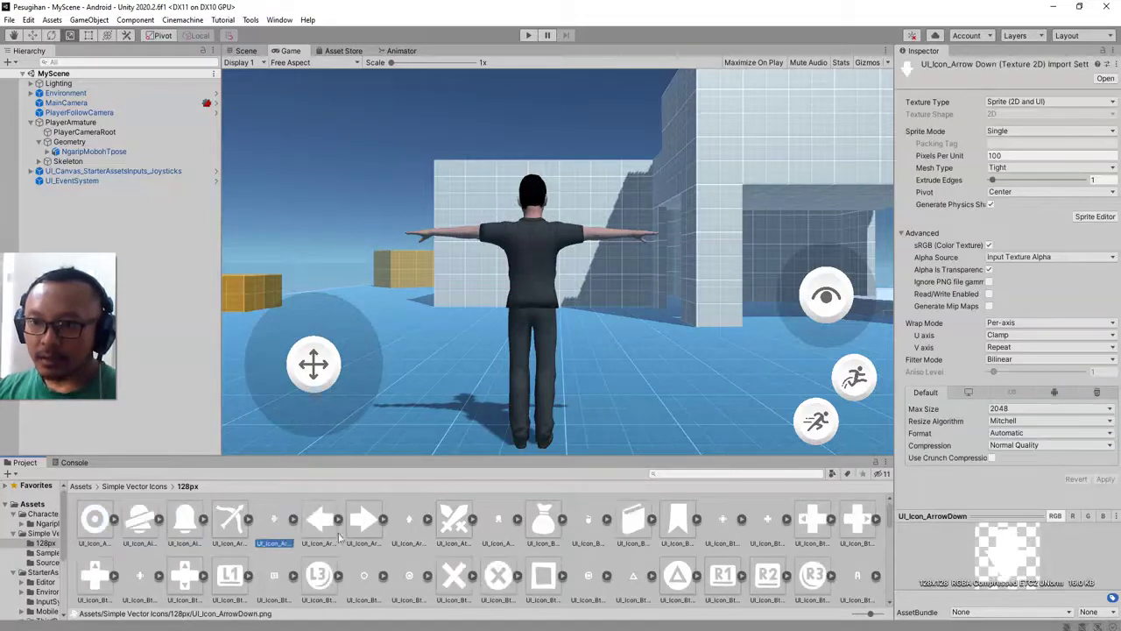
left_click(414, 535)
left_click(501, 533)
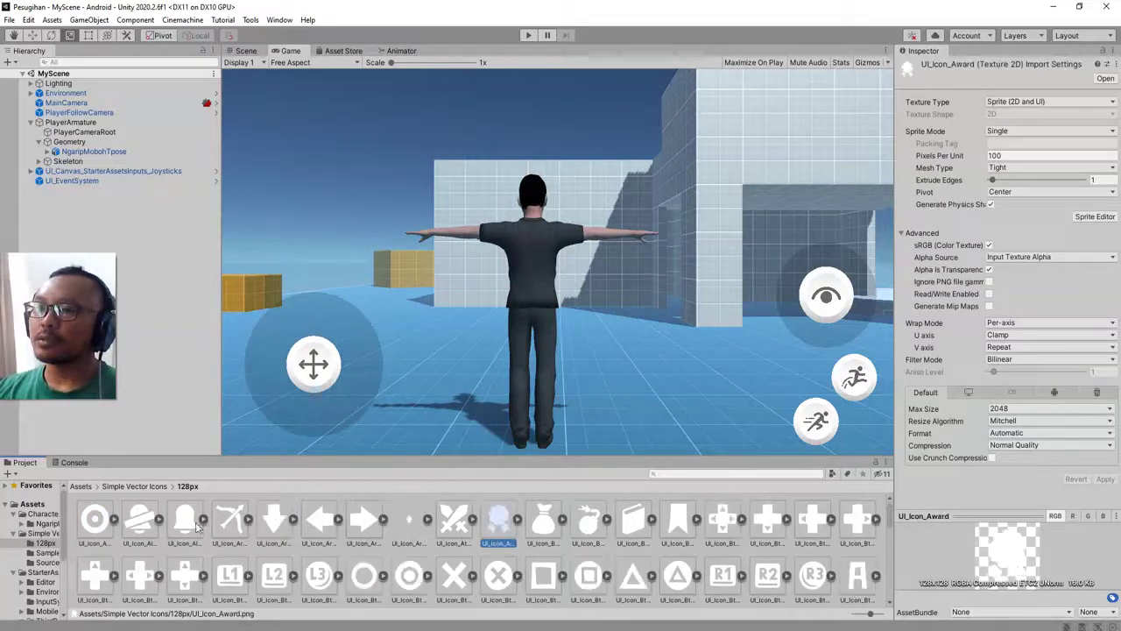
scroll(663, 527, "down", 10)
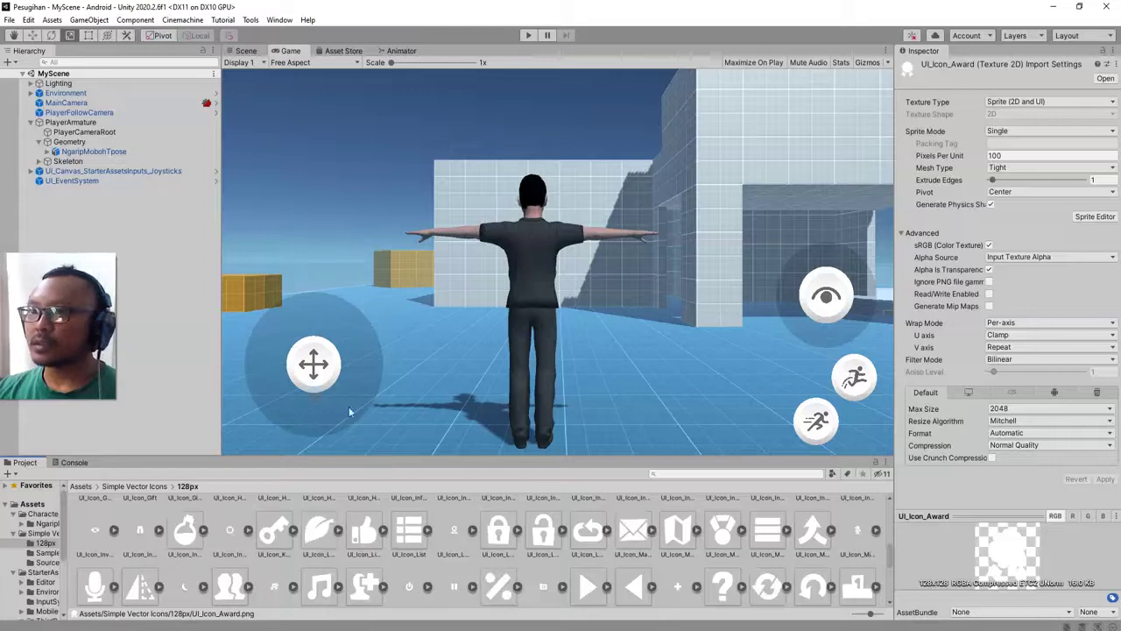
scroll(550, 575, "down", 5)
scroll(550, 575, "up", 10)
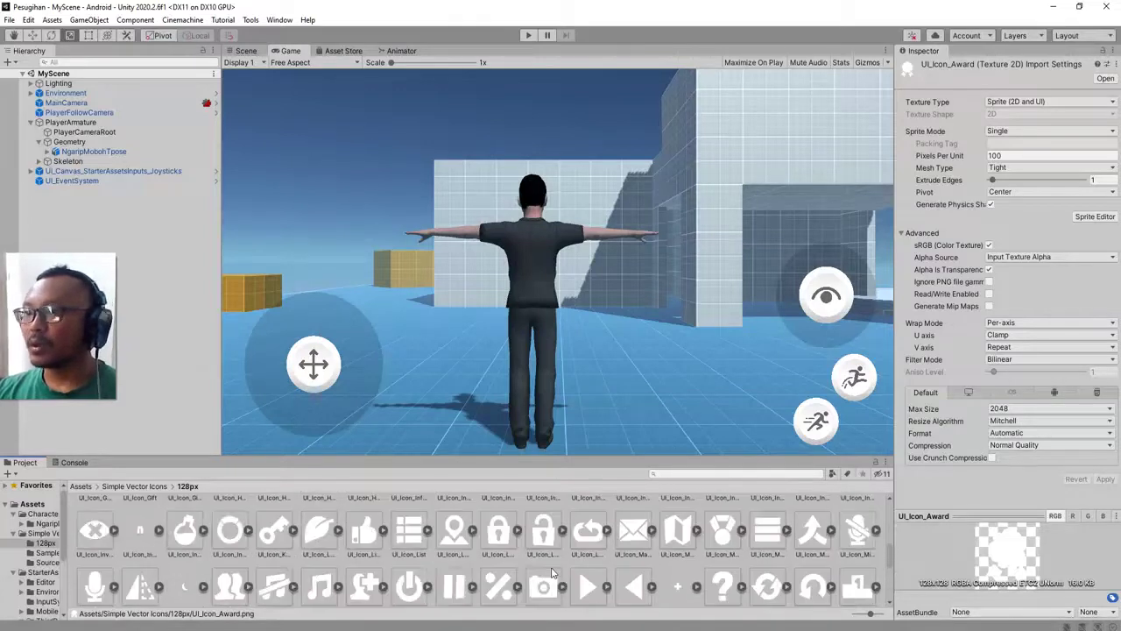
Step: Return to the Scene view, expand UI_Canvas_StarterAssetsInputs_Joysticks and frame its UI_Virtual_Joystick_Look object
left_click(249, 51)
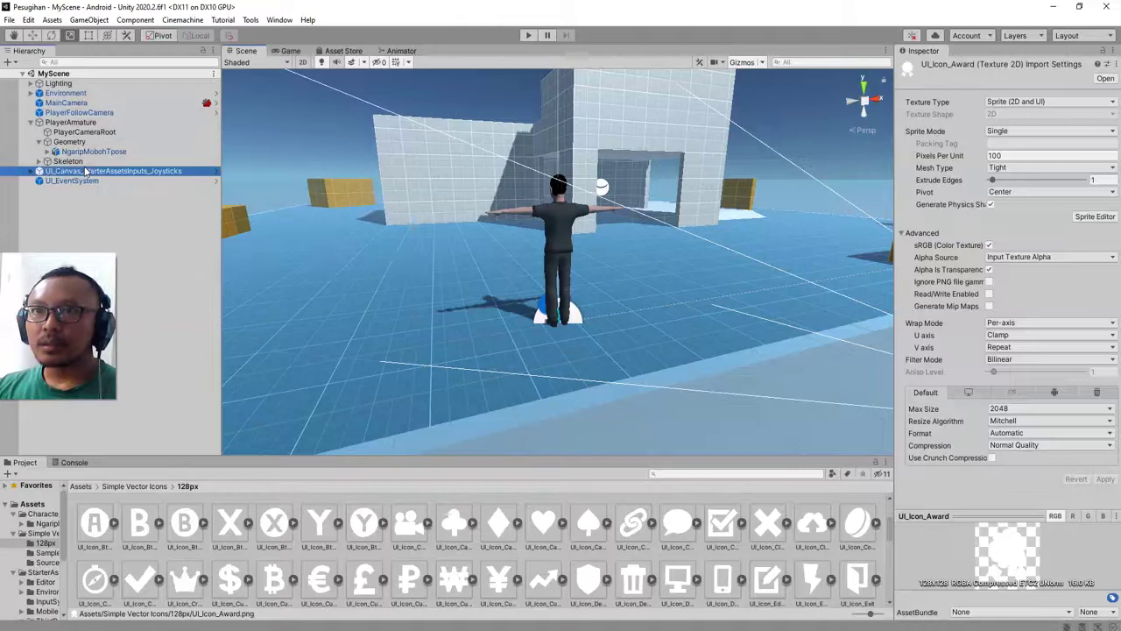
left_click(181, 172)
key("f")
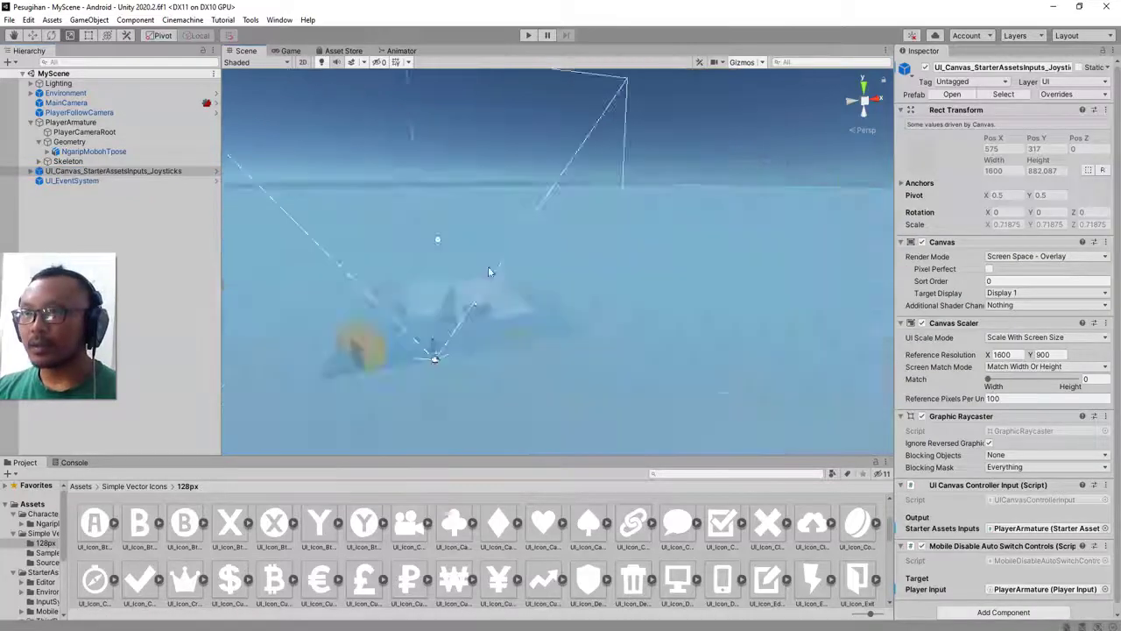
left_click(31, 170)
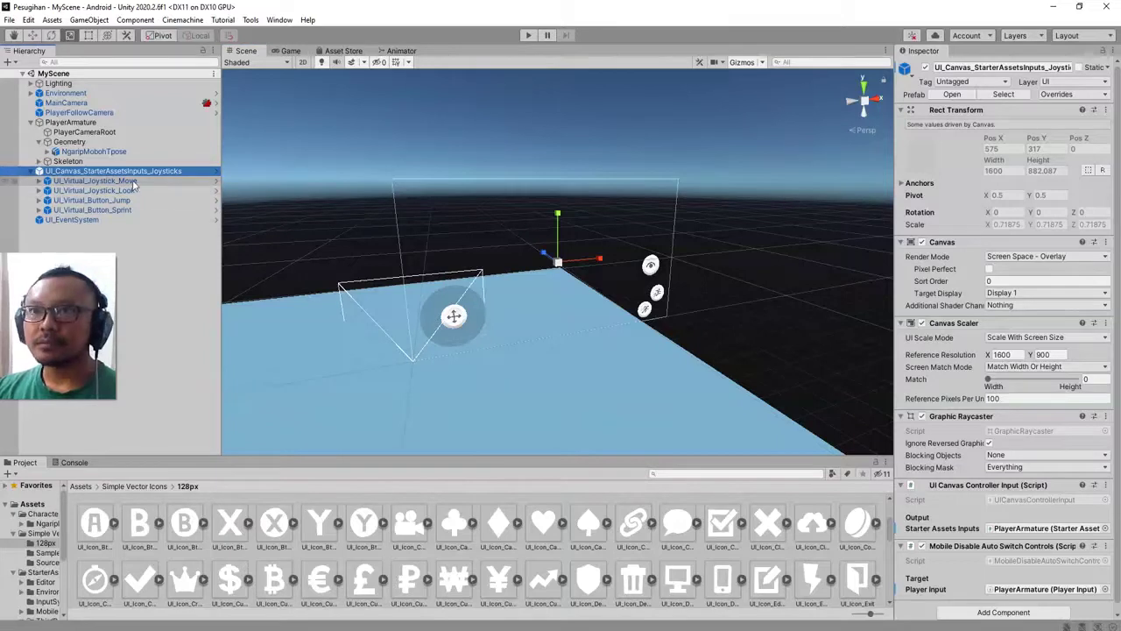
left_click(123, 182)
left_click(129, 192)
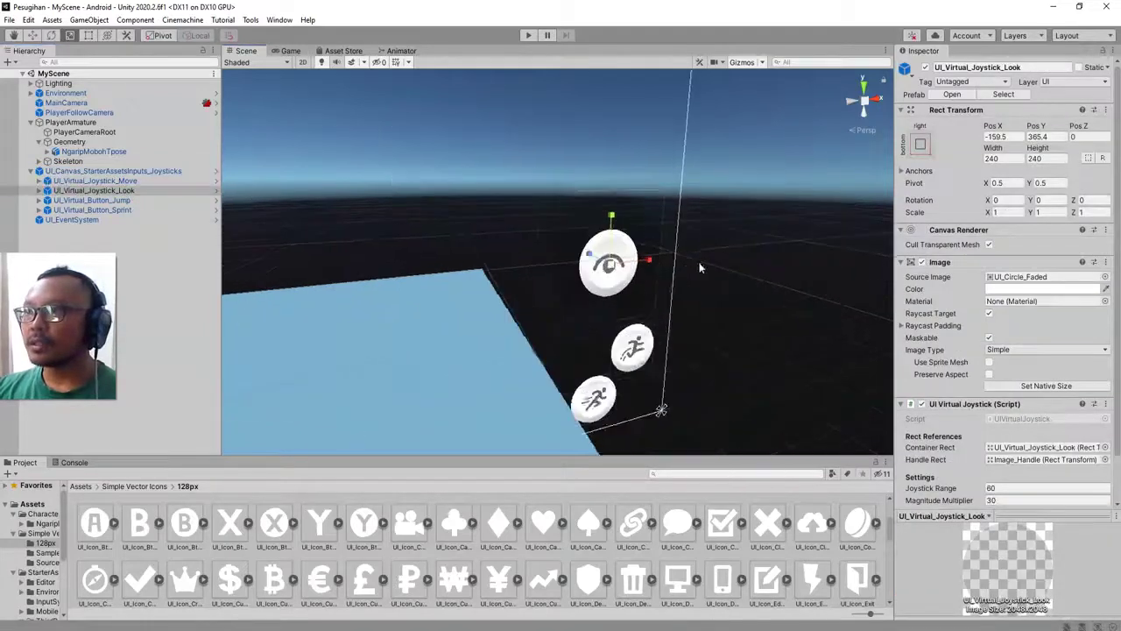
key("f")
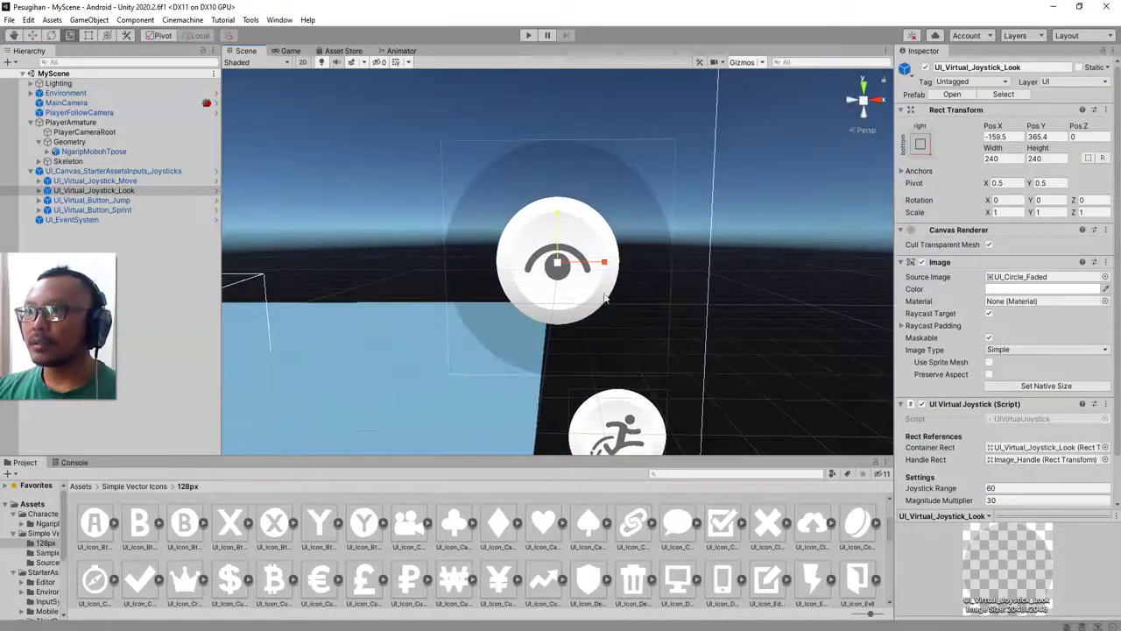
Step: Unpack the UI_Canvas_StarterAssetsInputs_Joysticks prefab completely
right_click(105, 171)
mouse_move(168, 375)
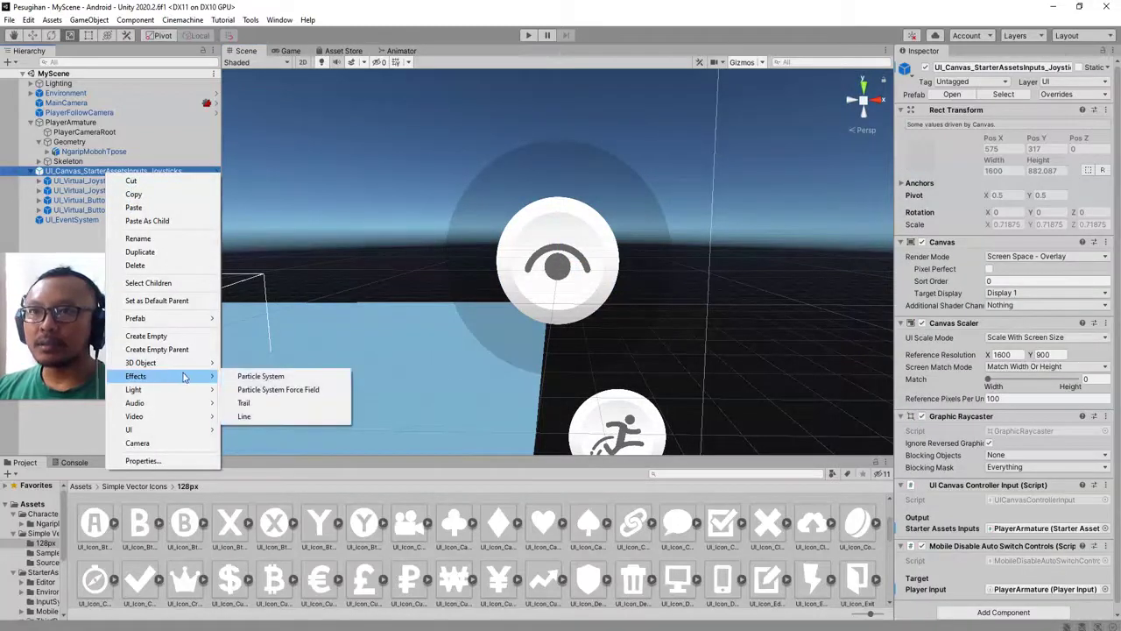
mouse_move(187, 321)
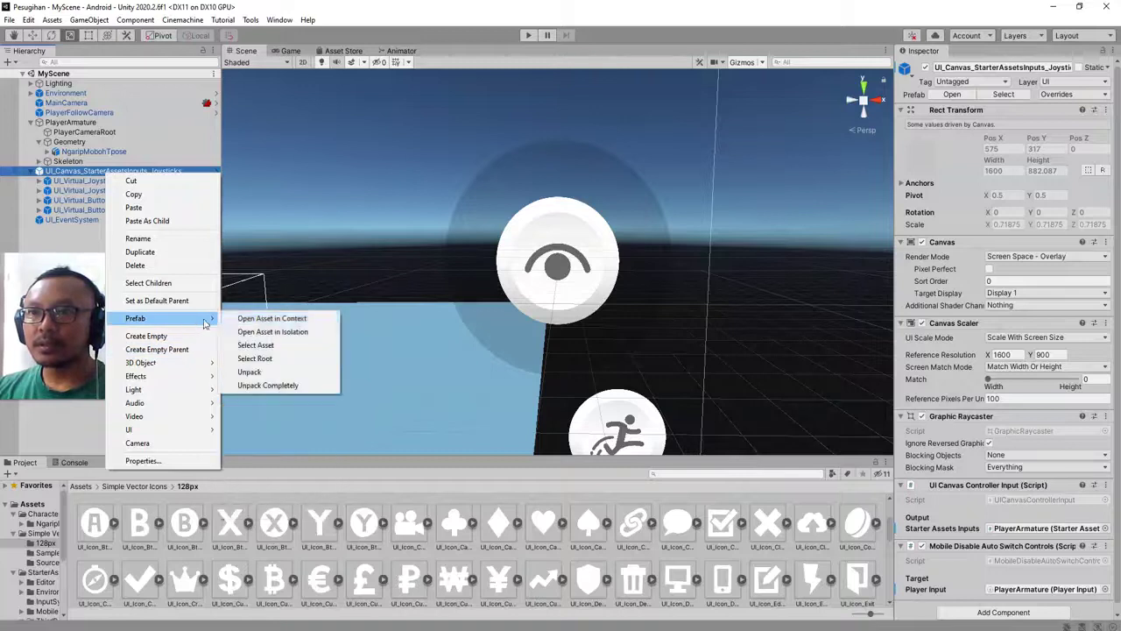
left_click(267, 385)
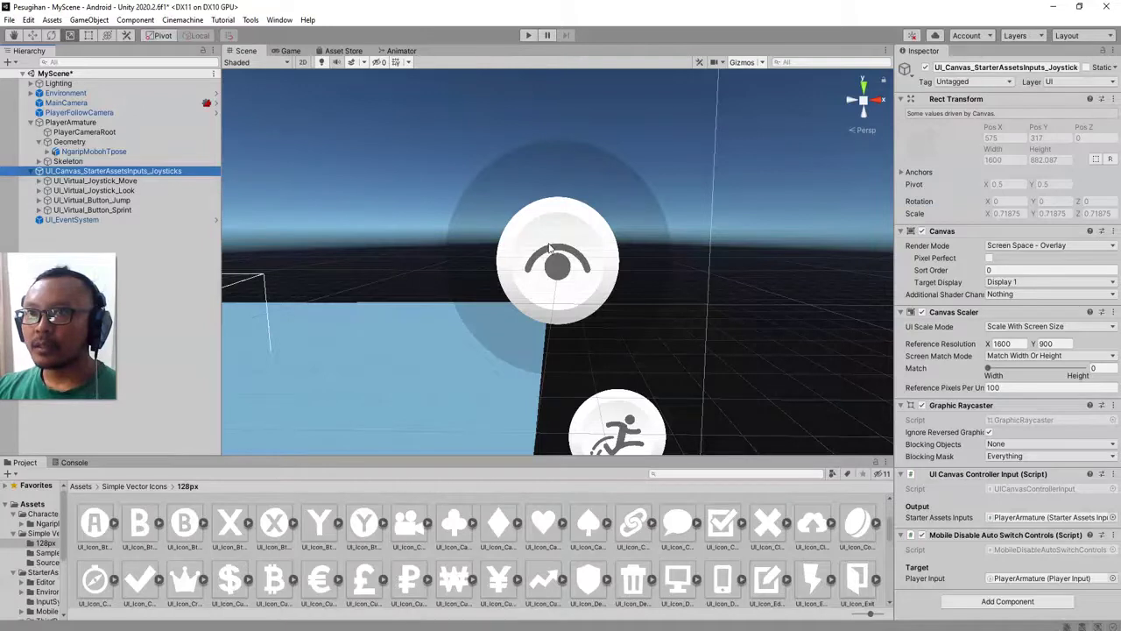
Step: Open the sprite choices for the Source Image of Image_Icon, nested under Image_Handle in UI_Virtual_Joystick_Look
left_click(36, 191)
left_click(39, 191)
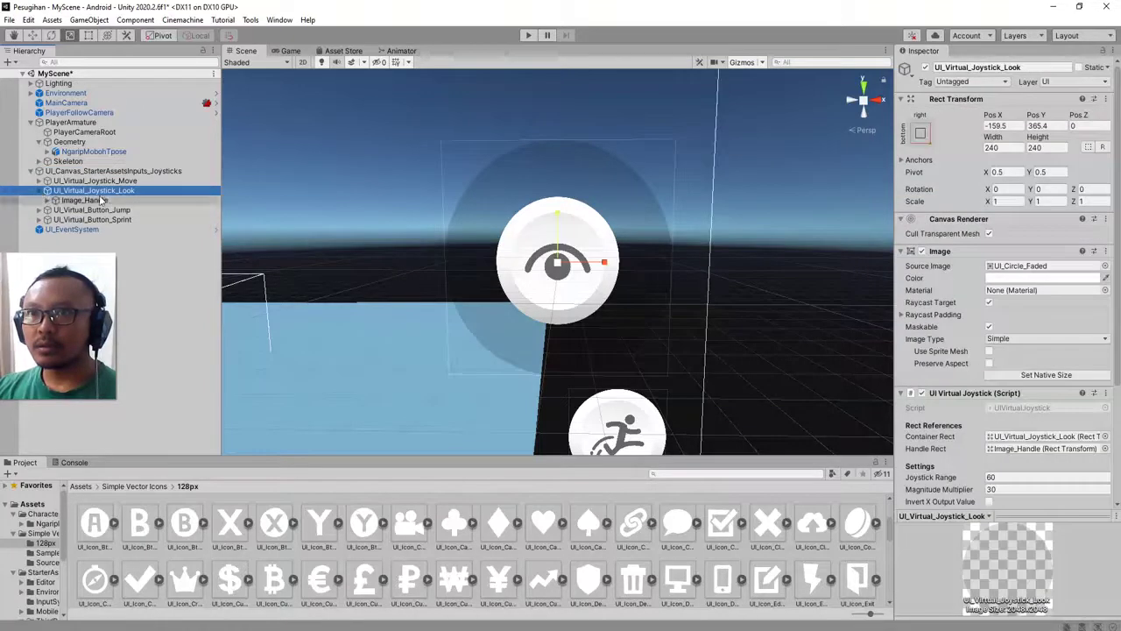
left_click(56, 200)
left_click(84, 201)
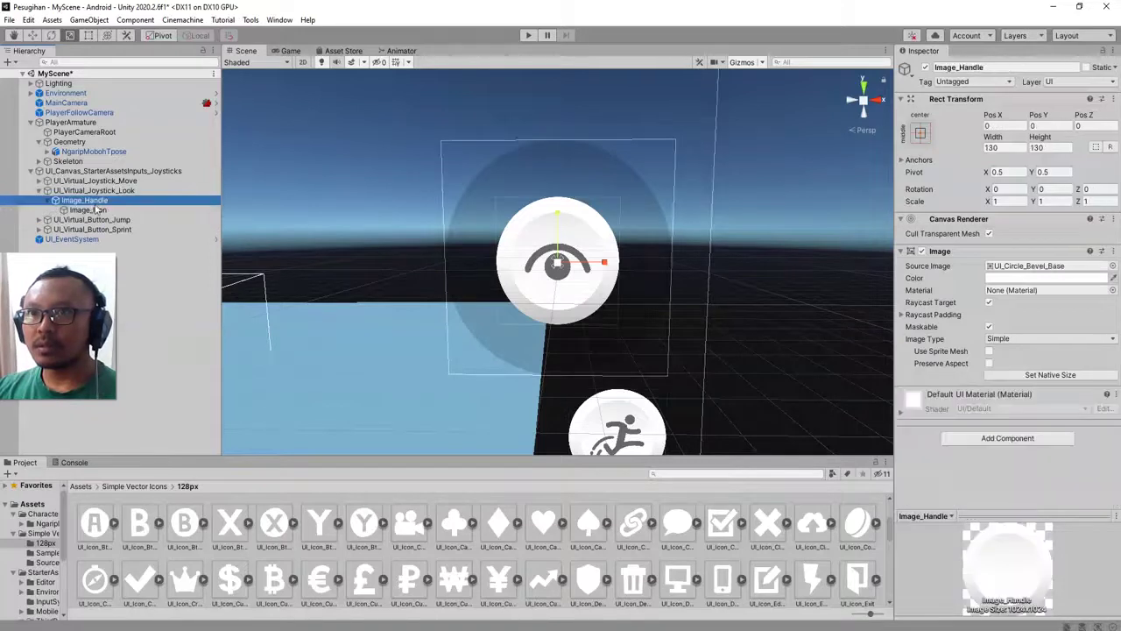
left_click(92, 210)
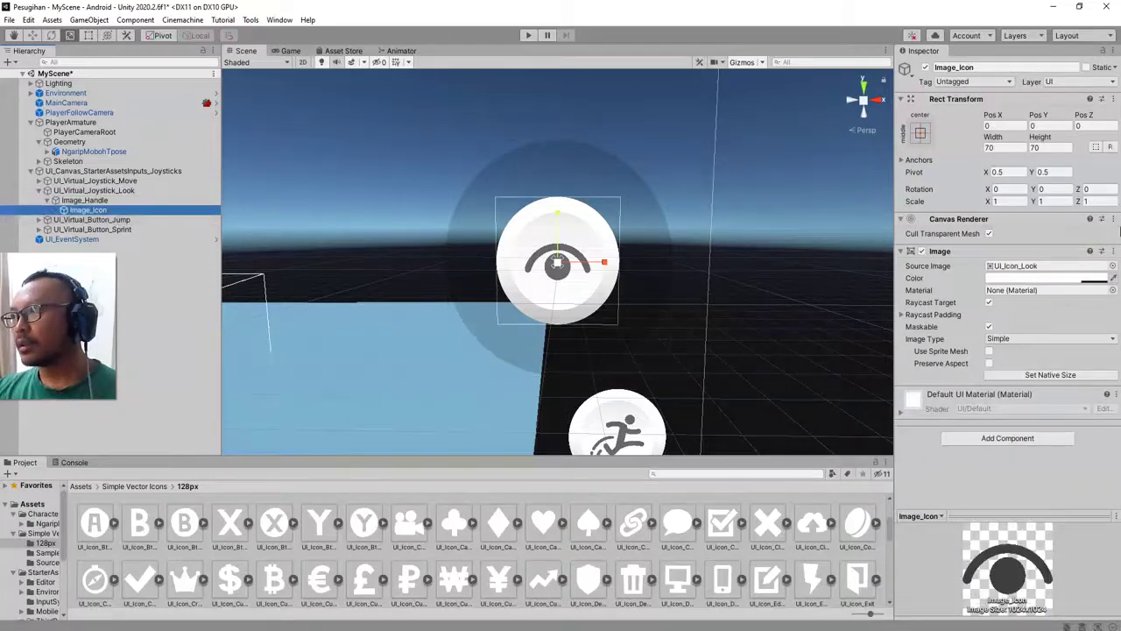
left_click(1112, 265)
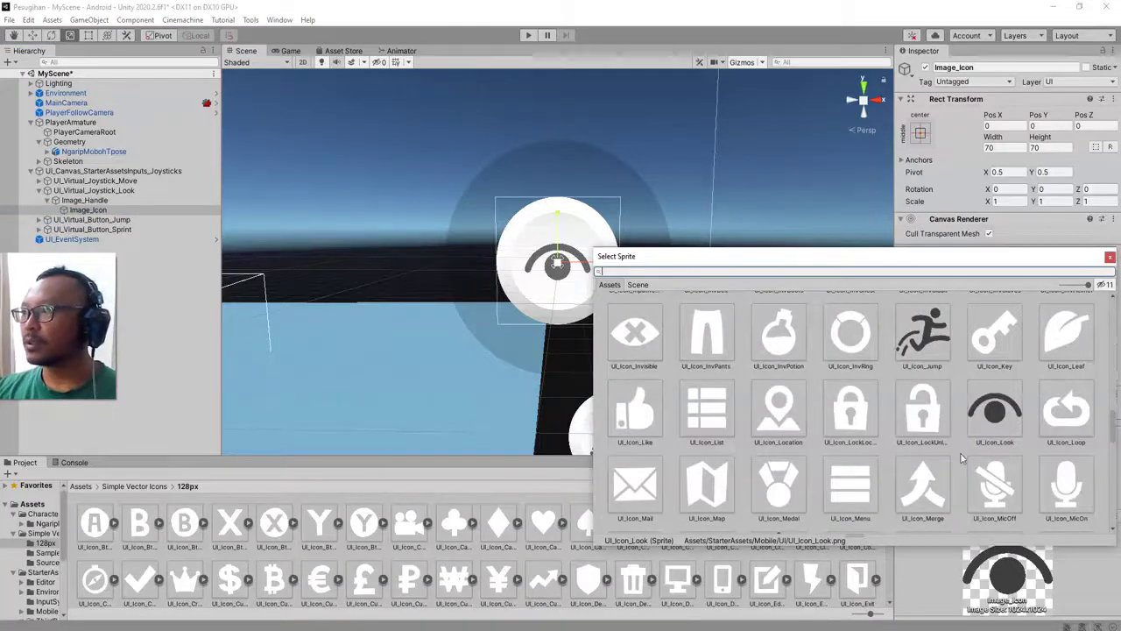
Step: Look through the sprite choices for an eye icon, including a search for "eye", and clear the search
scroll(959, 455, "down", 2)
scroll(952, 451, "up", 4)
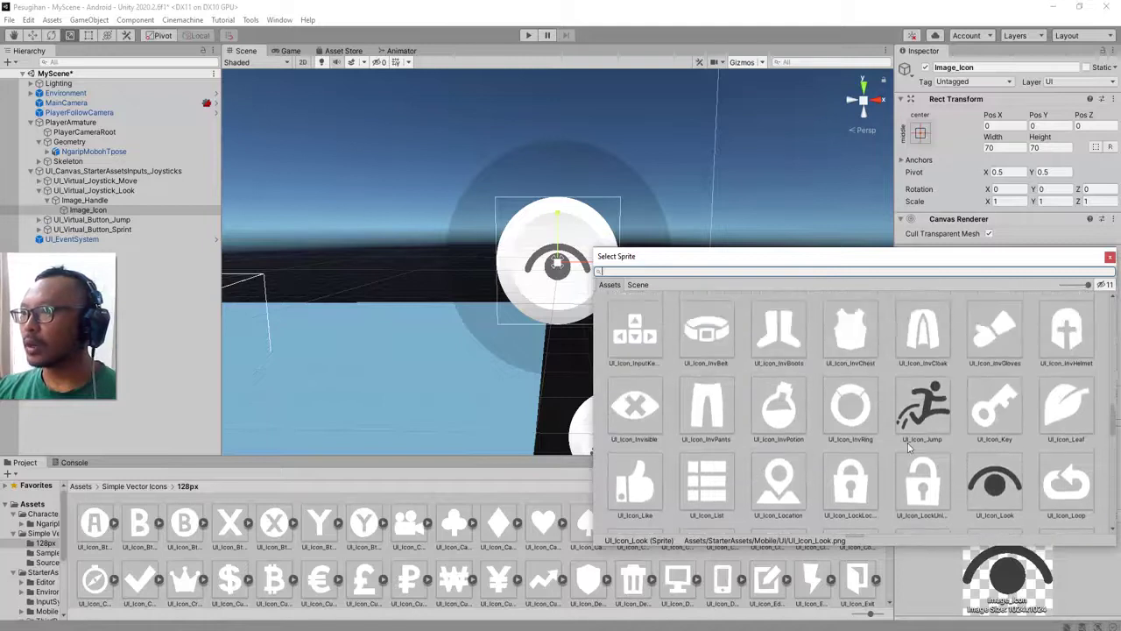
scroll(908, 446, "up", 5)
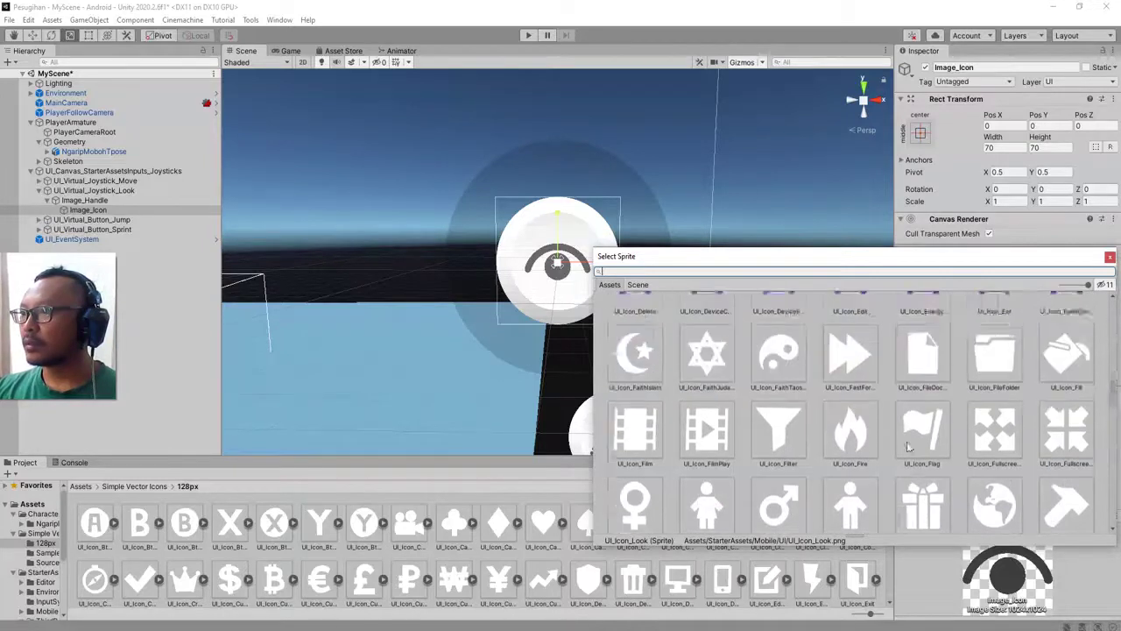
scroll(909, 447, "up", 10)
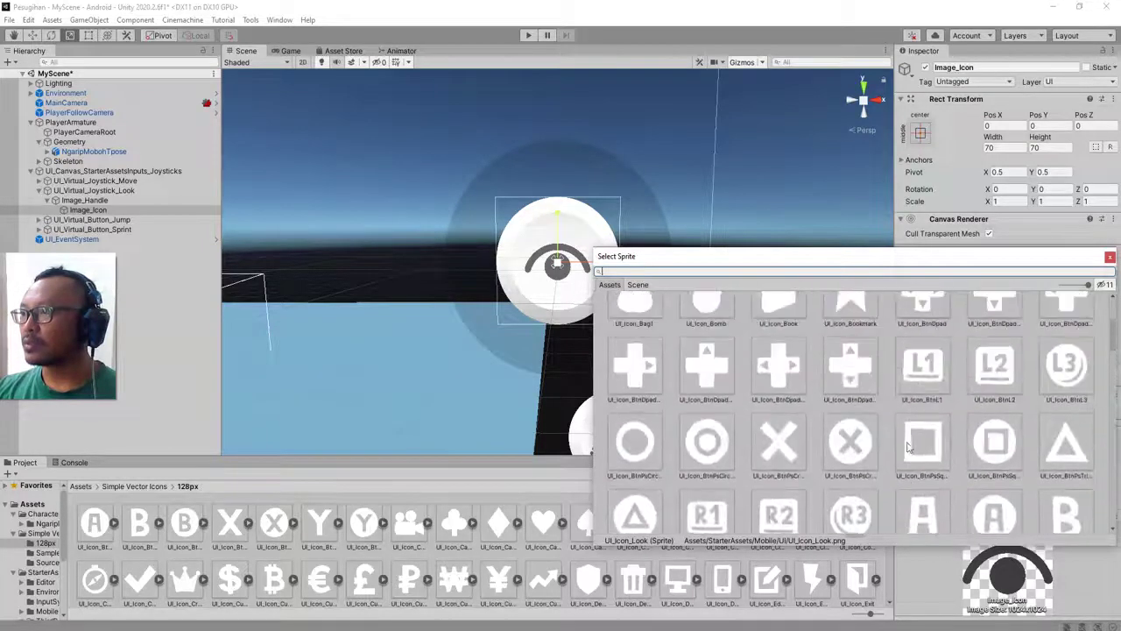
scroll(909, 445, "up", 4)
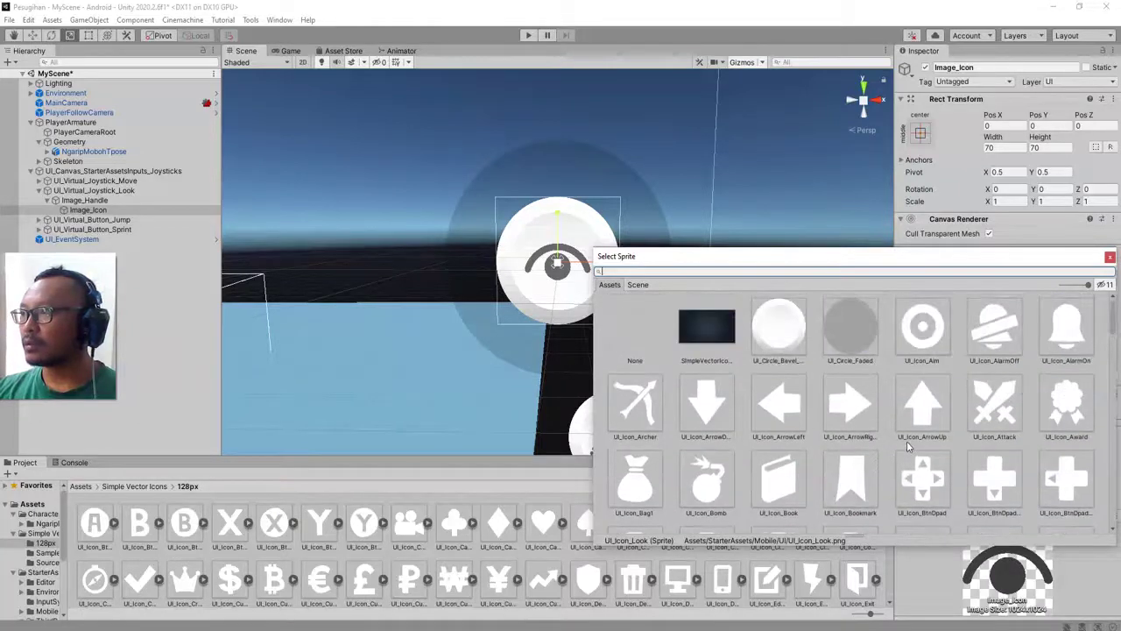
scroll(908, 408, "down", 10)
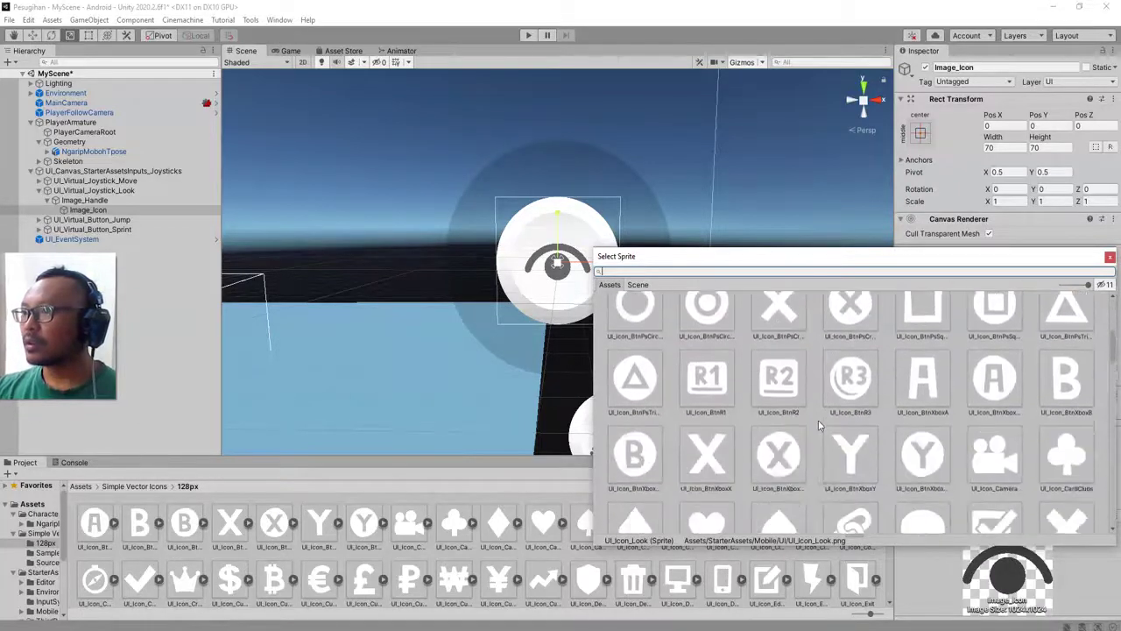
scroll(817, 426, "down", 1)
type("ye")
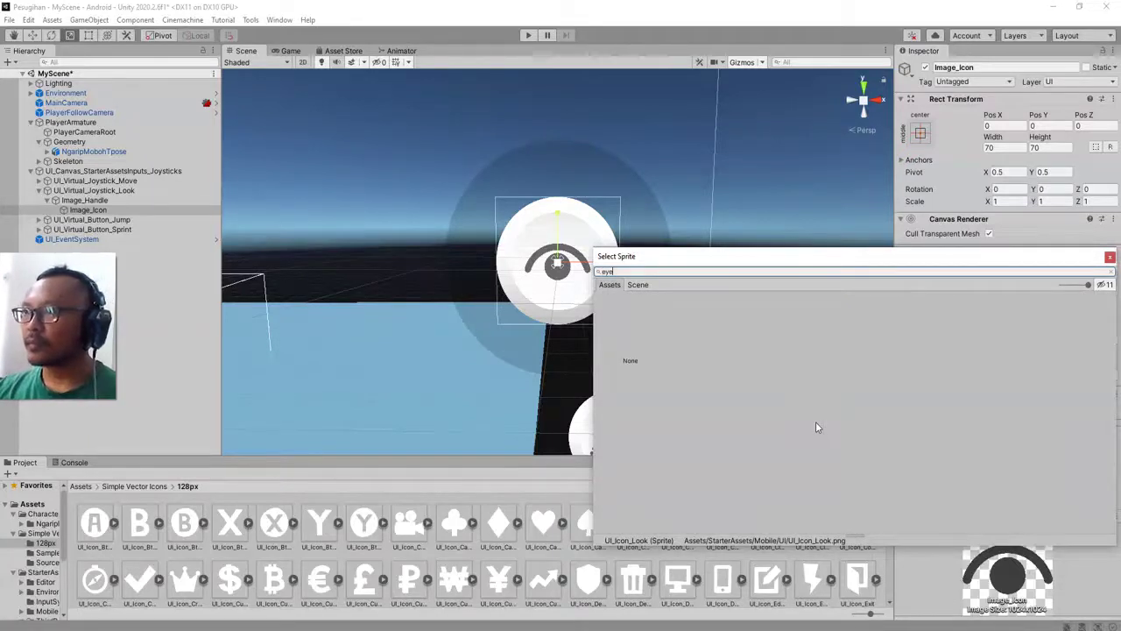
key("BackSpace")
Step: Set the Source Image of the look joystick's Image_Icon to the UI_Icon_Visible sprite
scroll(816, 424, "down", 5)
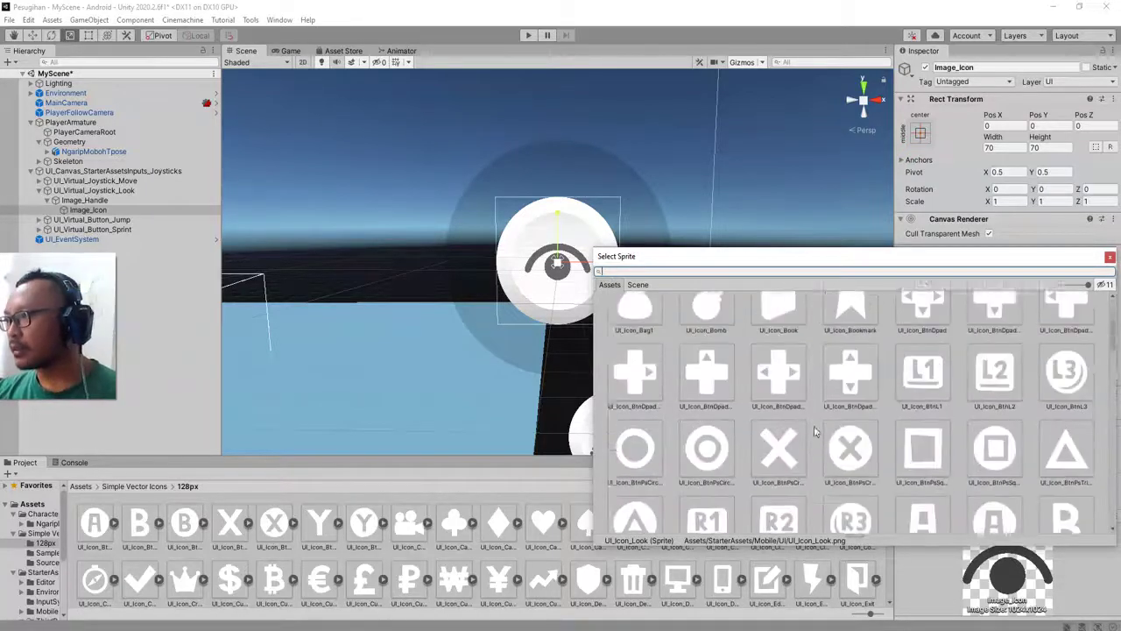
scroll(815, 436, "down", 10)
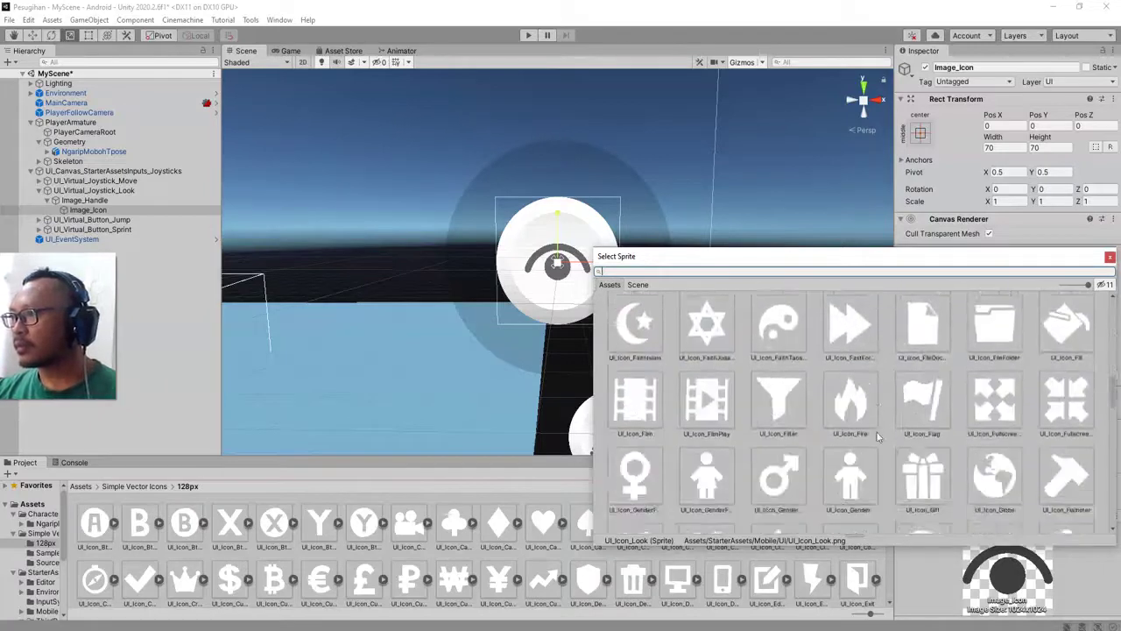
scroll(878, 436, "down", 8)
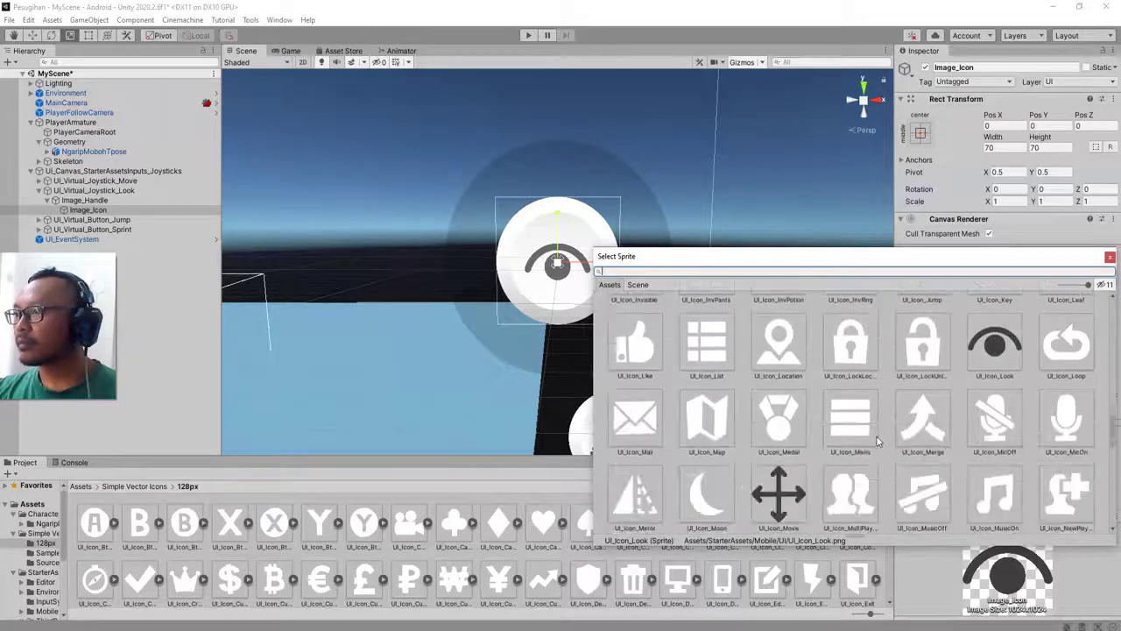
scroll(895, 434, "down", 5)
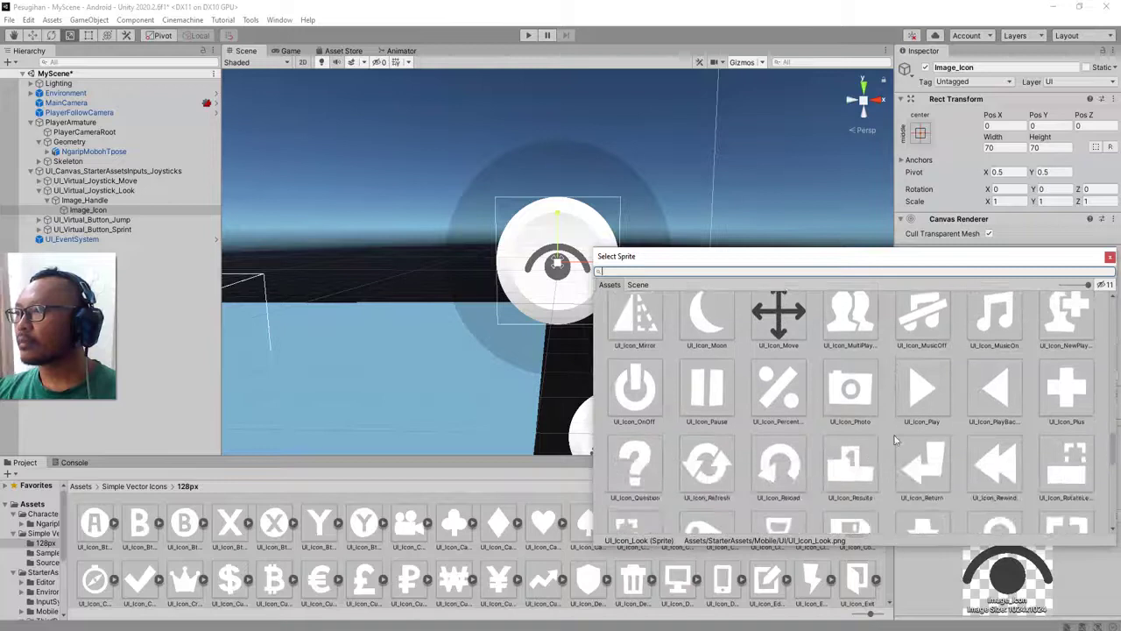
scroll(903, 447, "down", 2)
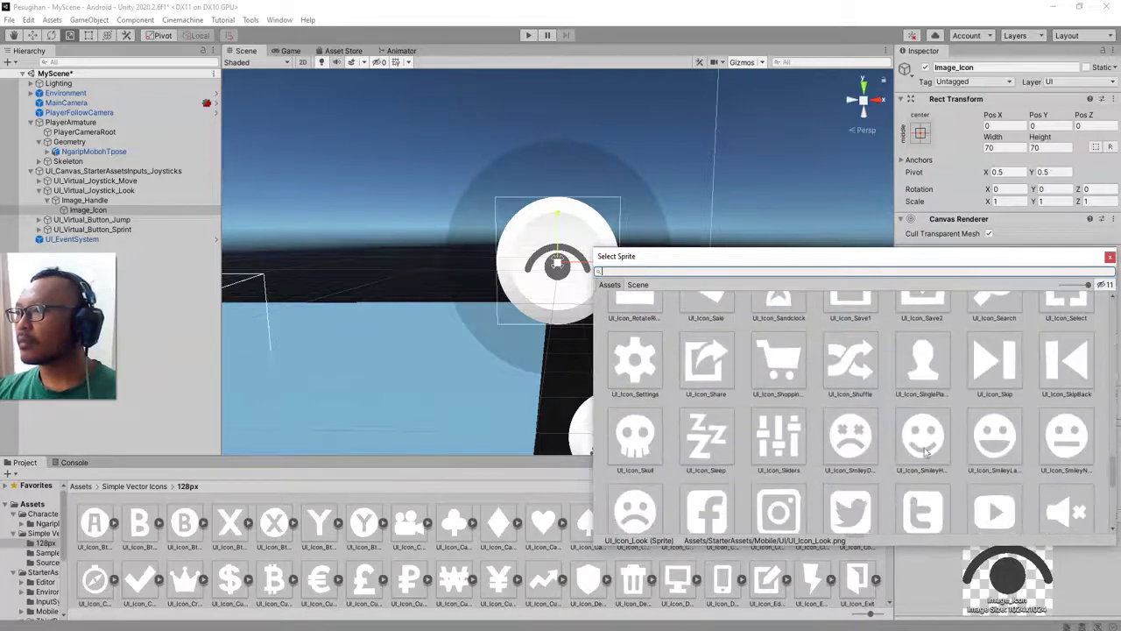
scroll(925, 451, "down", 3)
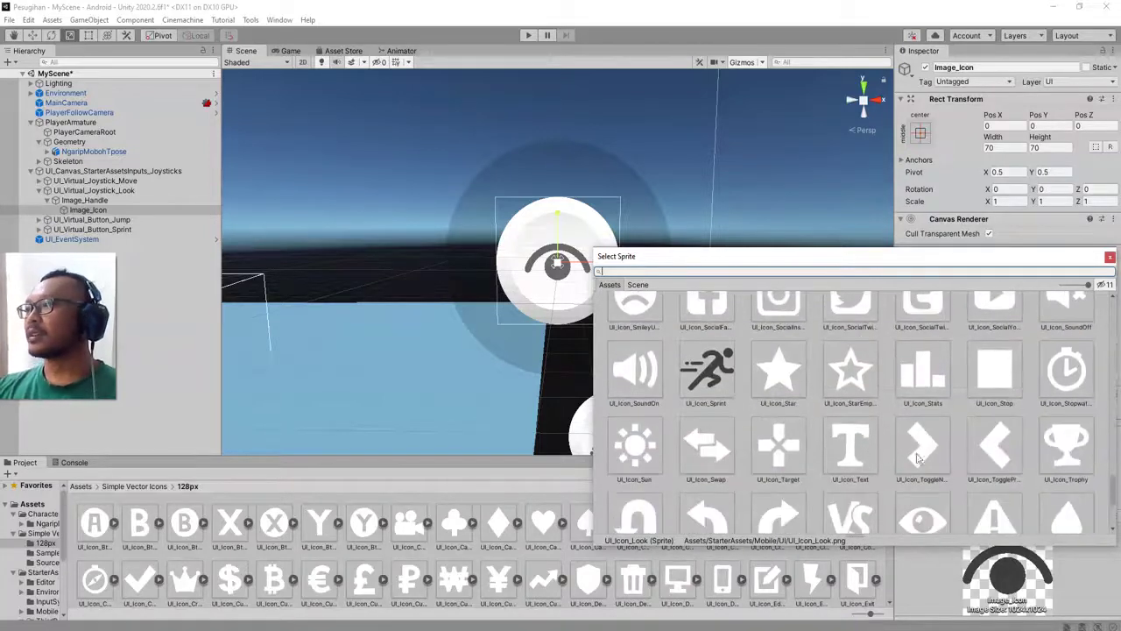
scroll(928, 477, "down", 1)
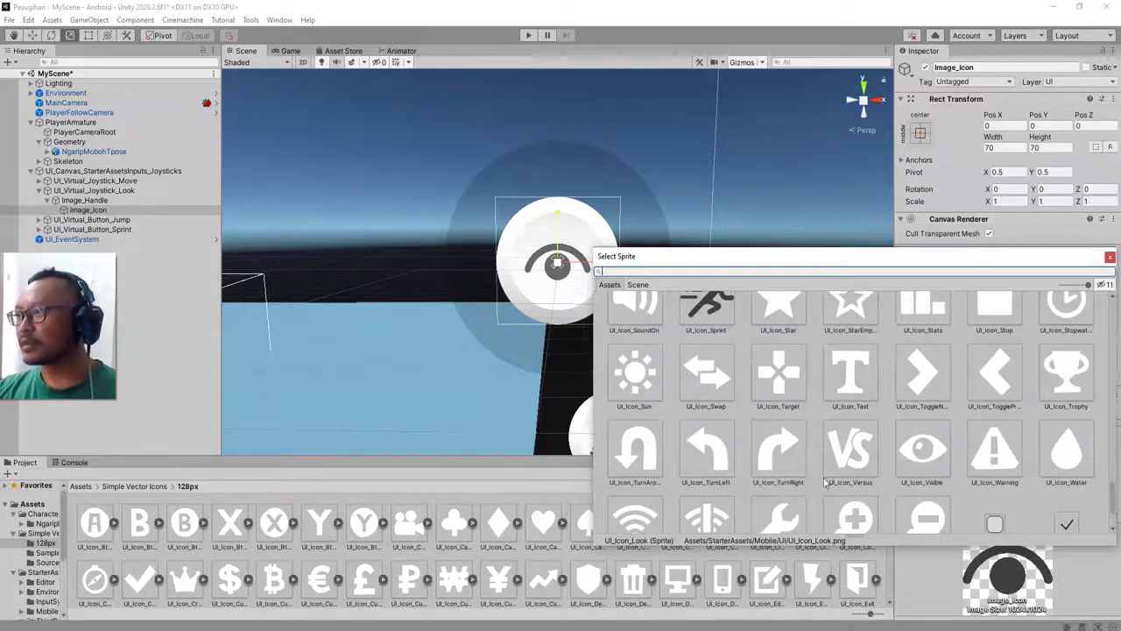
double_click(925, 452)
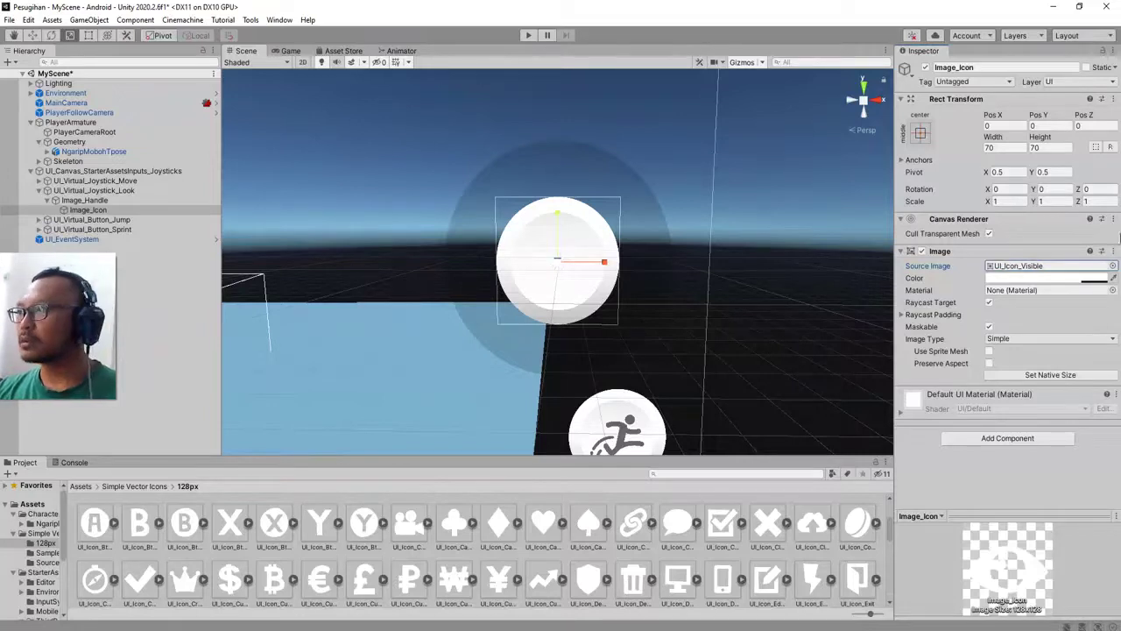
Step: Change the Image color of the look joystick's icon to black, hexadecimal 000000
left_click(994, 278)
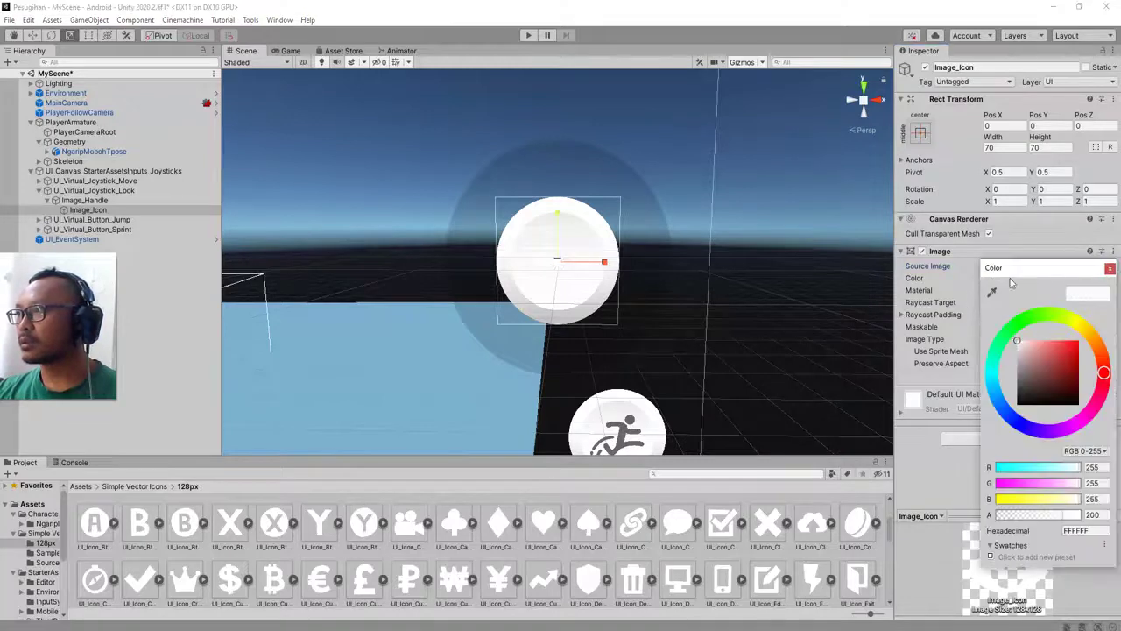
left_click_drag(1027, 279, 736, 203)
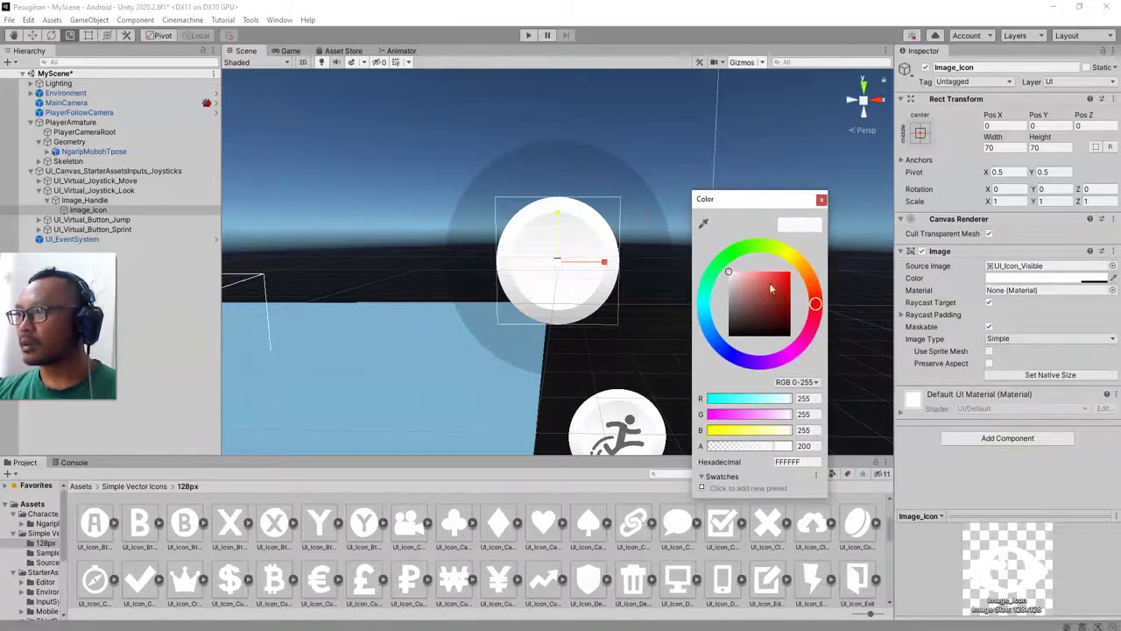
left_click_drag(770, 289, 862, 384)
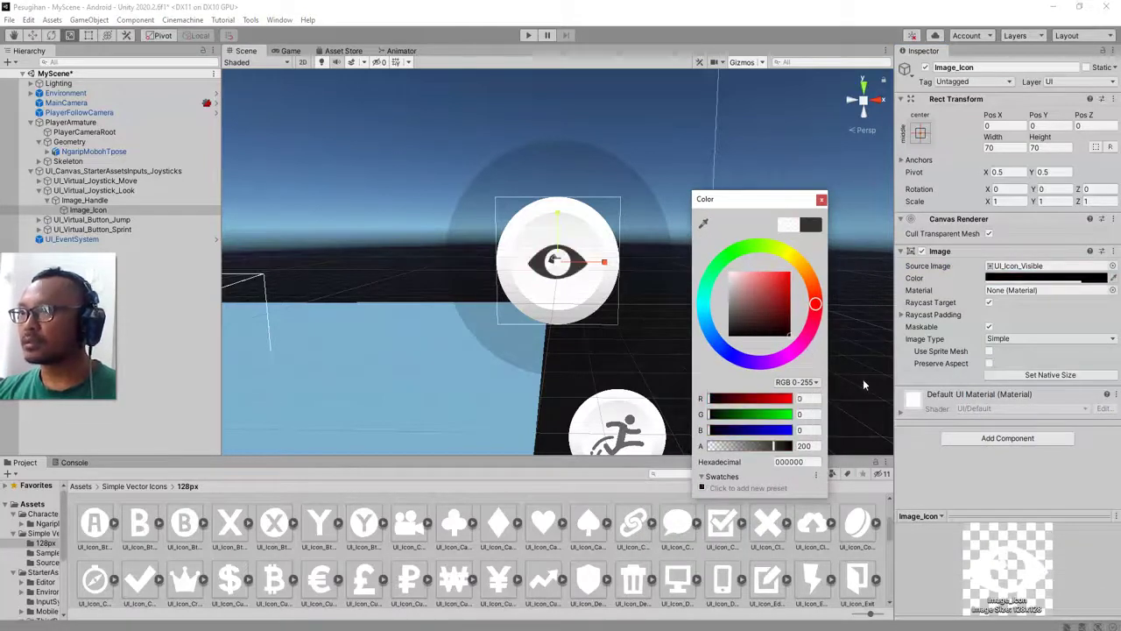
left_click(821, 200)
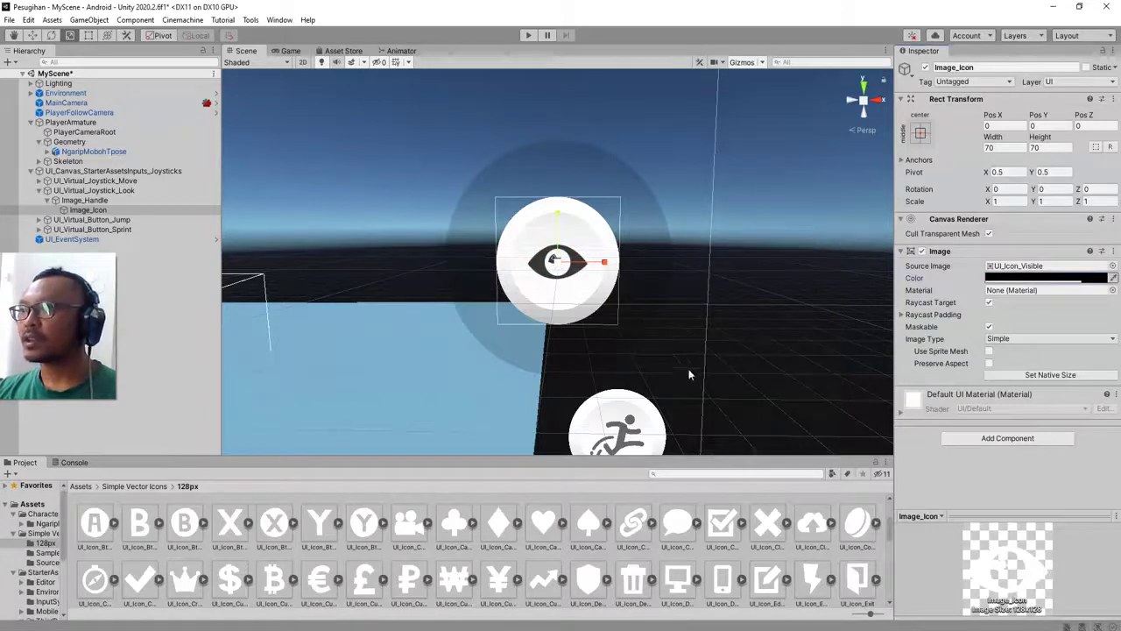
Step: Examine the canvas layout in the Scene view, including the move and look joysticks and the jump and sprint buttons
middle_click_drag(688, 371, 714, 153)
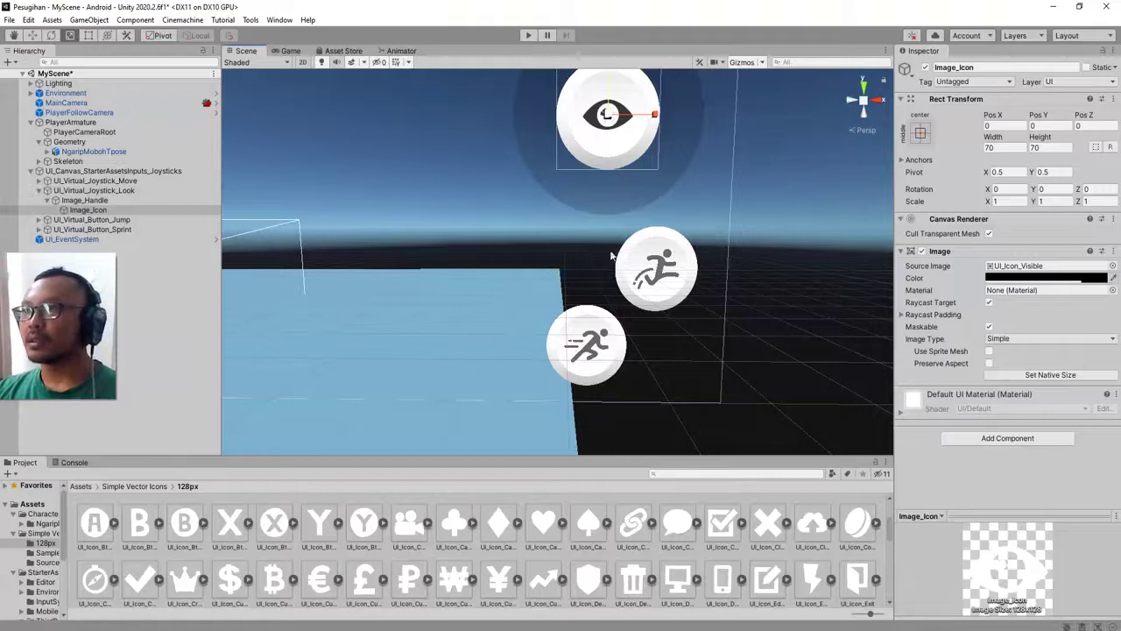
scroll(467, 380, "down", 4)
middle_click_drag(513, 386, 683, 377)
scroll(570, 382, "down", 3)
left_click_drag(513, 278, 523, 360, "alt")
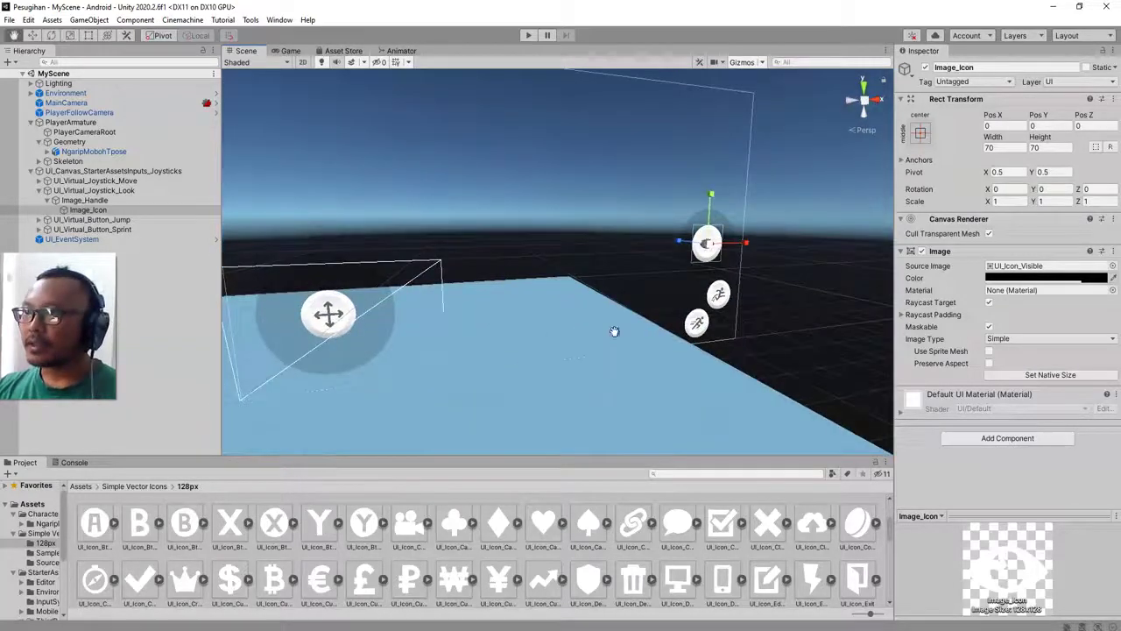
middle_click_drag(614, 331, 635, 376)
left_click_drag(586, 376, 640, 340, "alt")
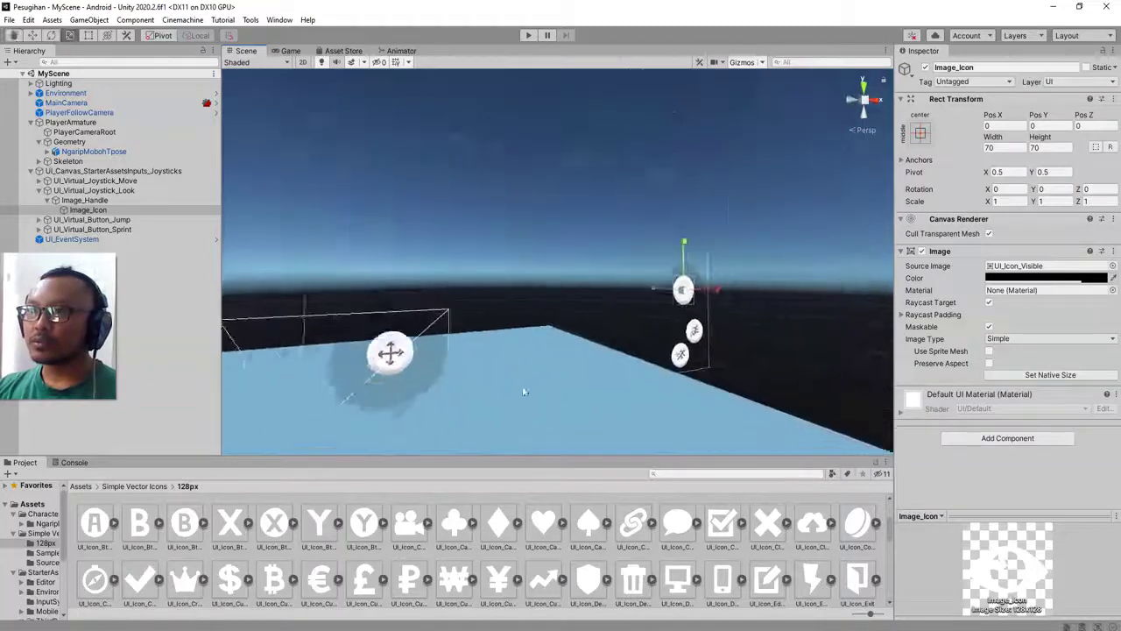
scroll(524, 392, "down", 2)
middle_click_drag(584, 338, 567, 343)
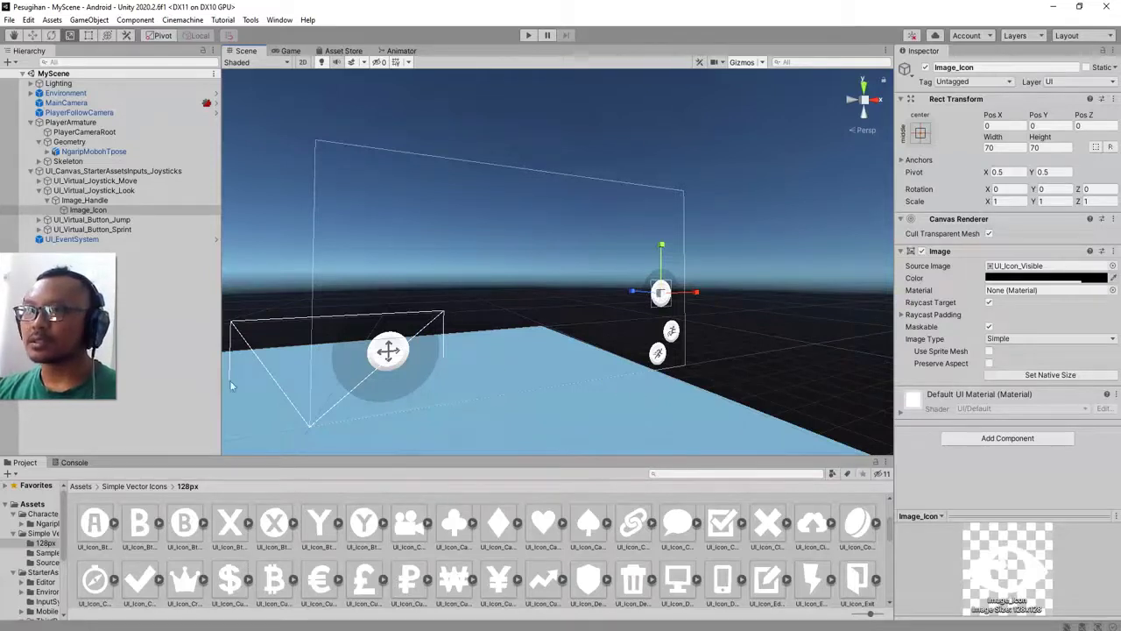
Step: Add a standard UI Button as a child of UI_Canvas_StarterAssetsInputs_Joysticks
left_click(56, 172)
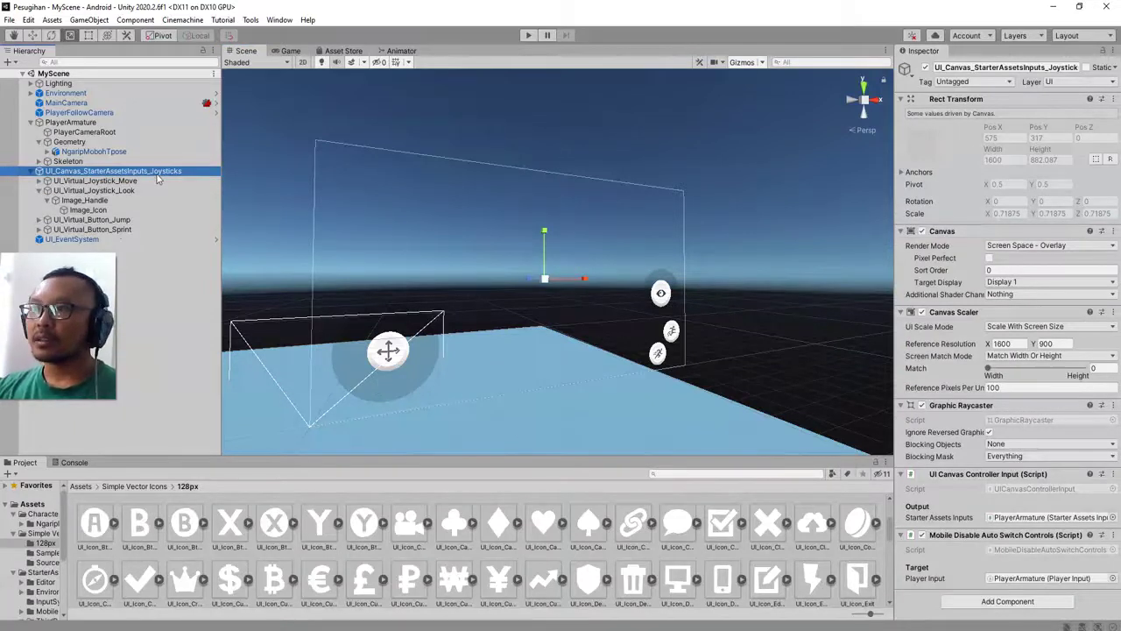
key("alt")
left_click_drag(738, 372, 683, 388, "alt")
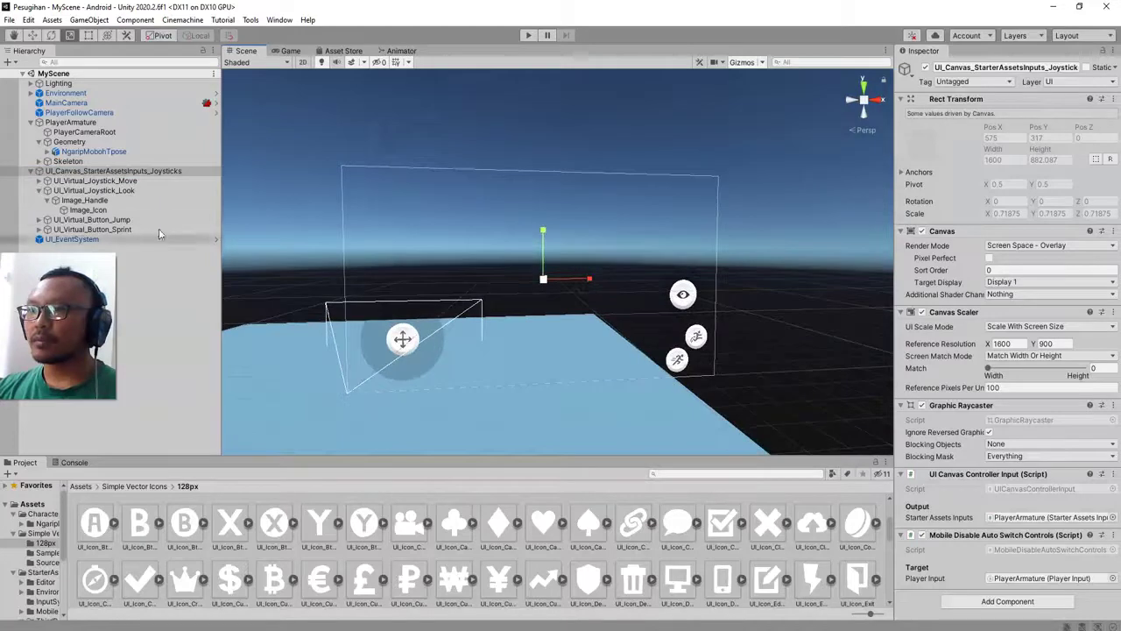
right_click(141, 171)
mouse_move(224, 410)
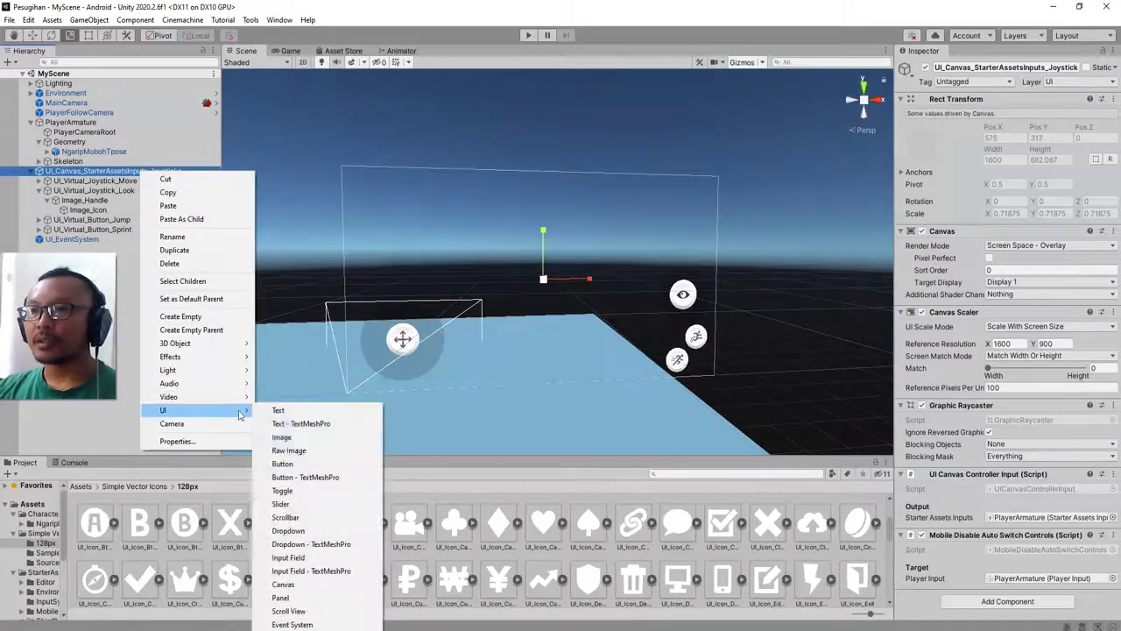
left_click(282, 463)
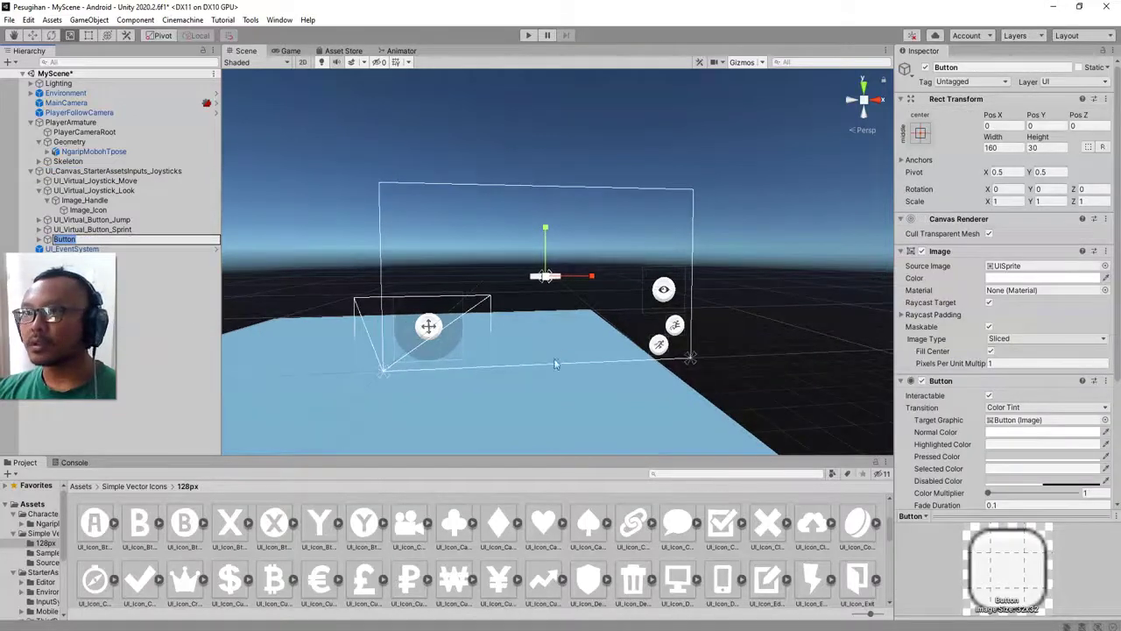
Step: Anchor and position the new Button at the canvas's bottom center, with Pos Y 15
left_click(920, 132)
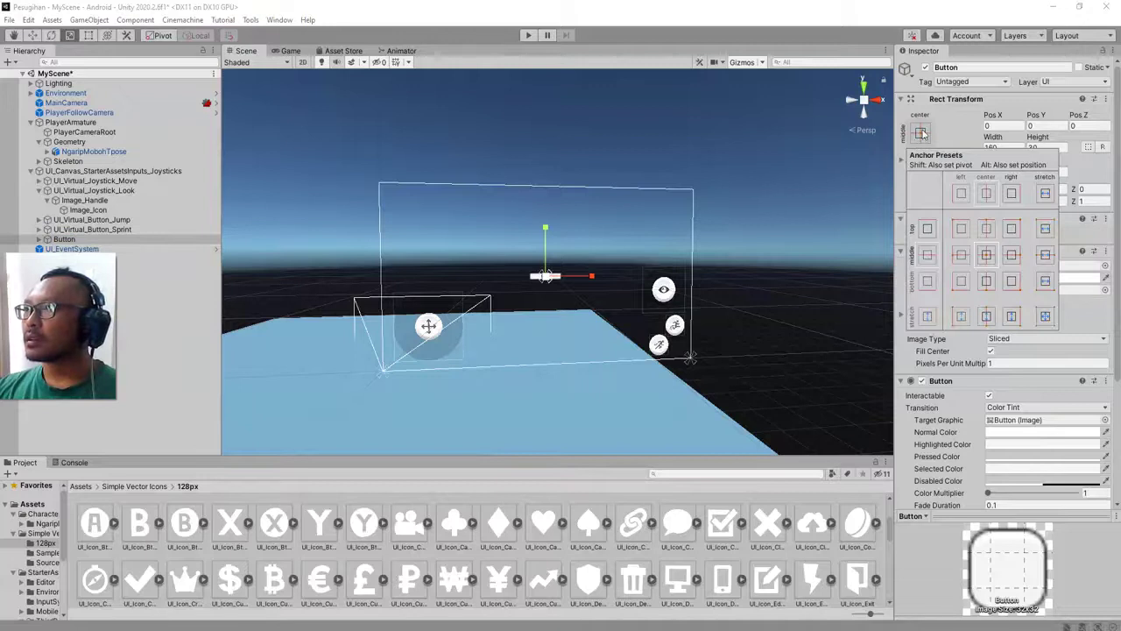
left_click(987, 286)
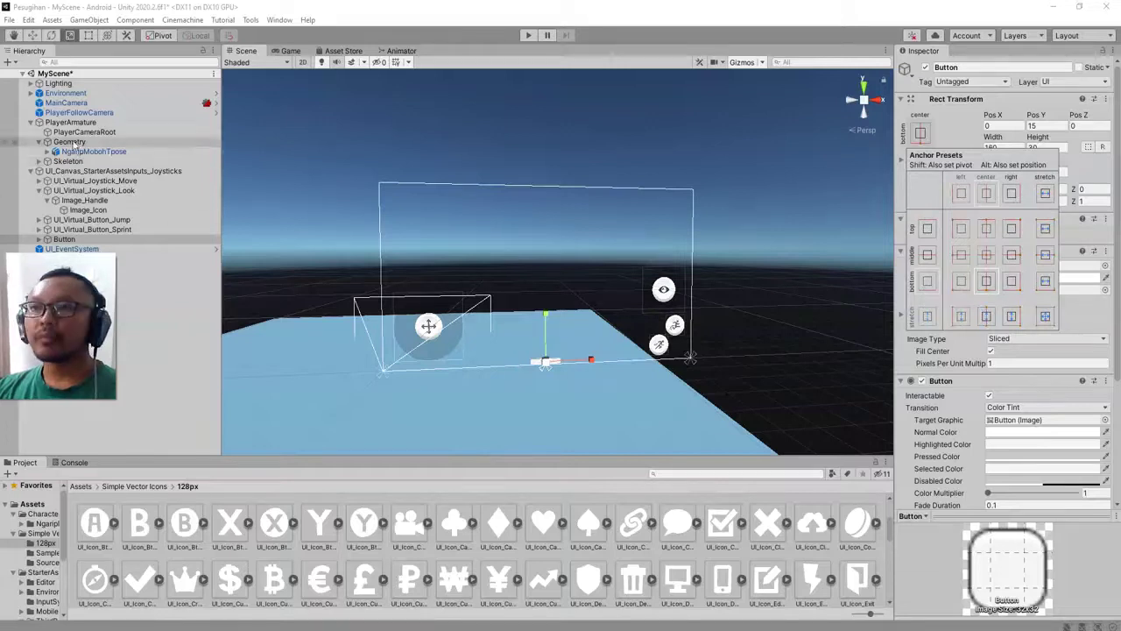
left_click(552, 366)
key("f")
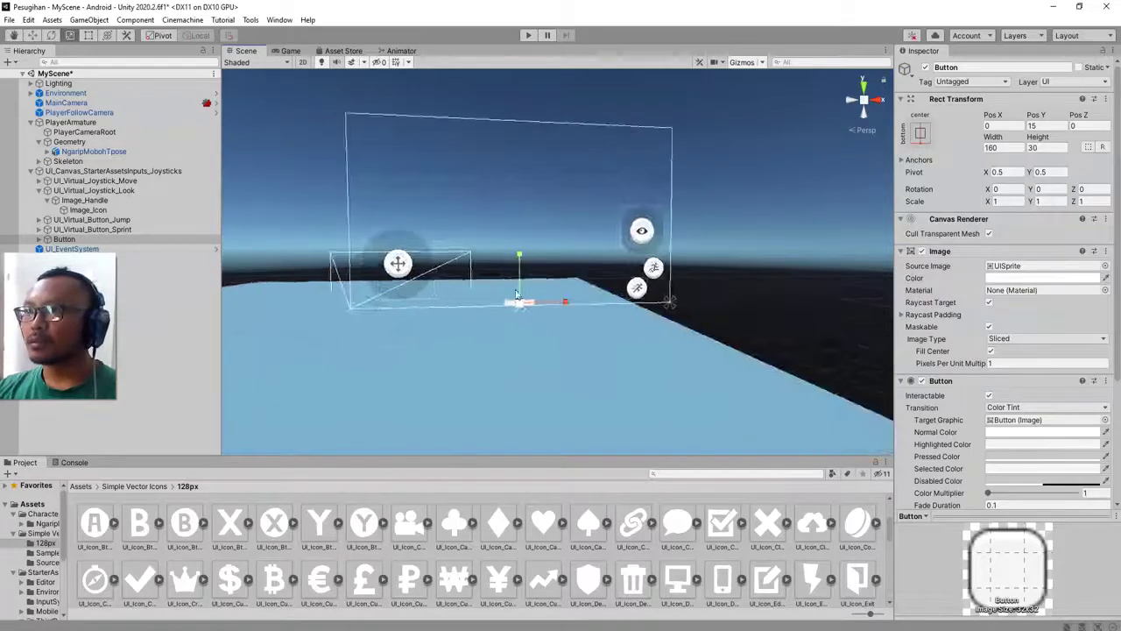
scroll(509, 336, "down", 2)
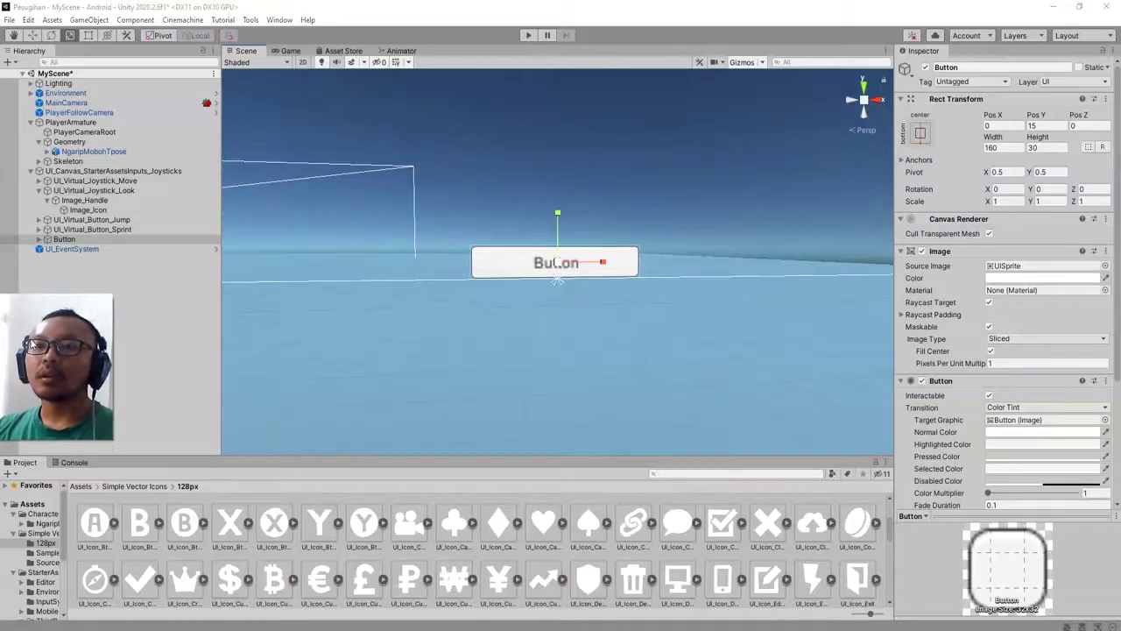
Step: Expand the Button in the Hierarchy and delete its child Text object
left_click(37, 239)
left_click(64, 249)
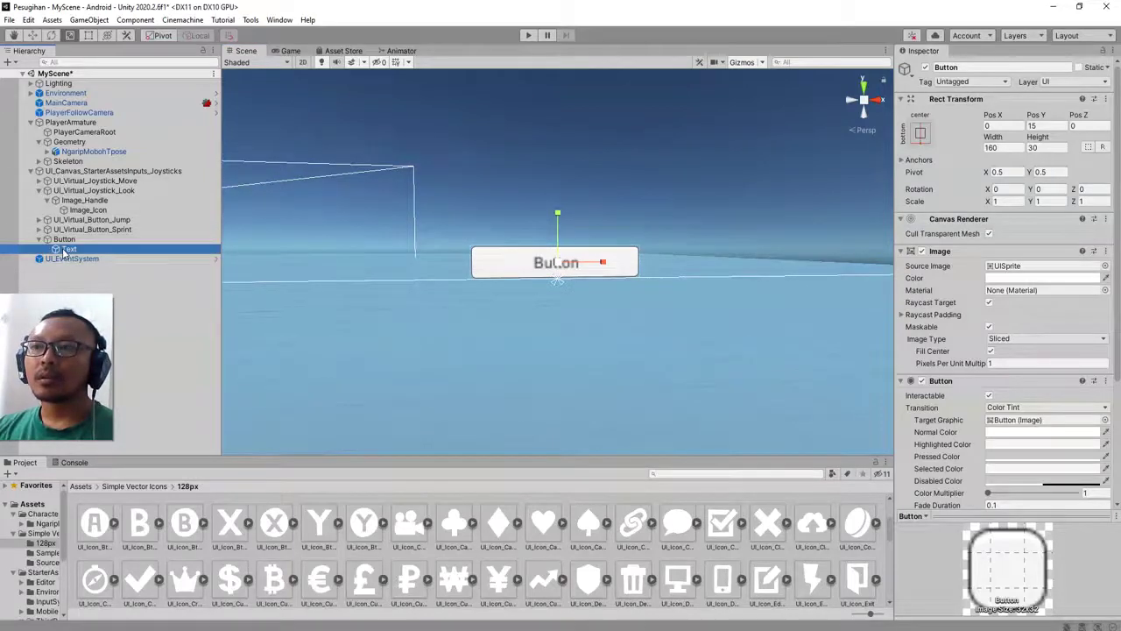
key("Delete")
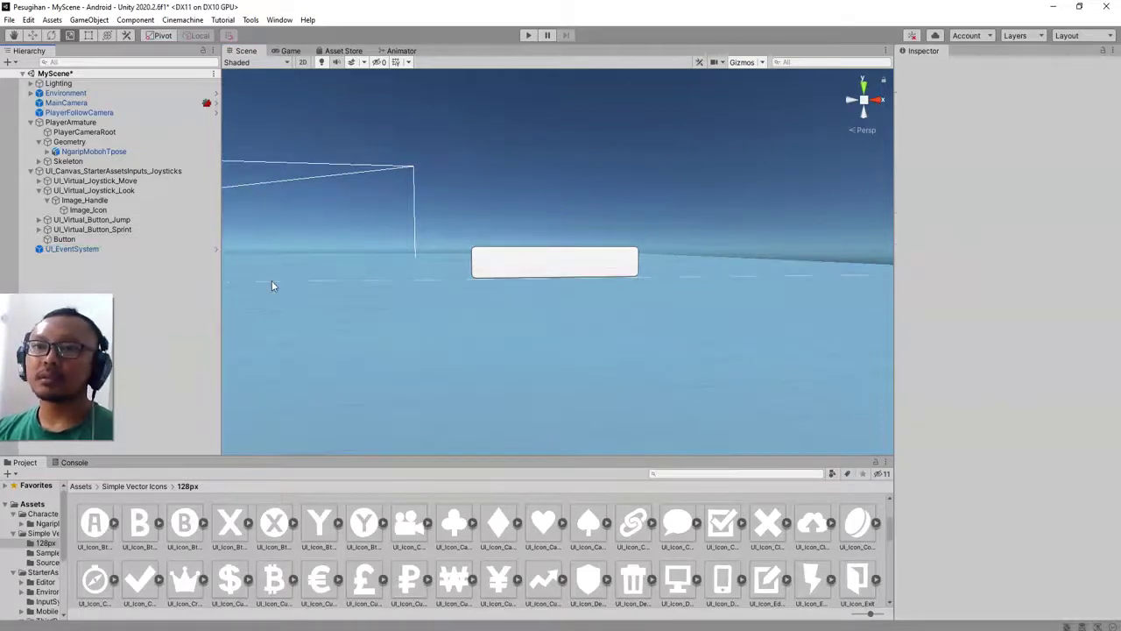
Step: Set the source image of the new Button to the UI_Icon_Like sprite
left_click(63, 239)
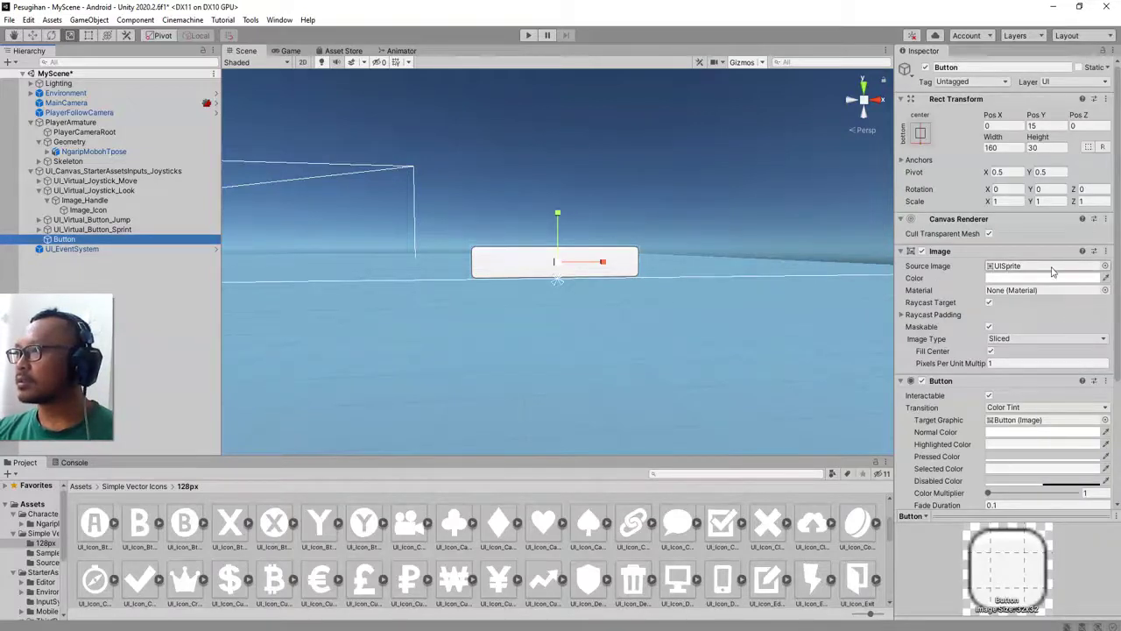
left_click(1103, 267)
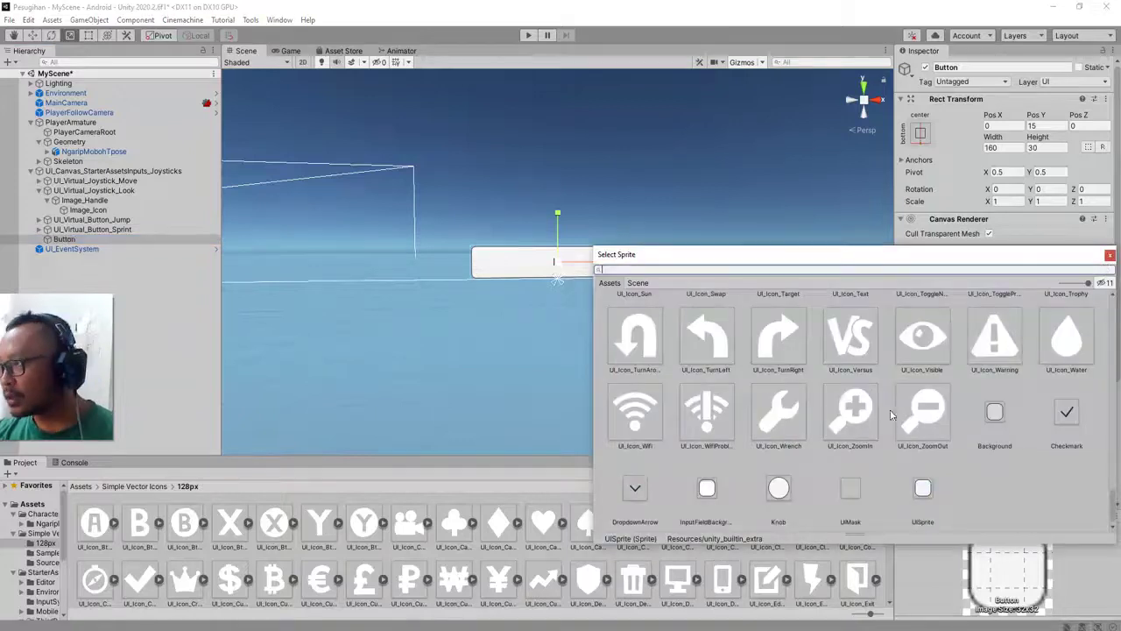
scroll(891, 414, "up", 5)
scroll(887, 404, "up", 3)
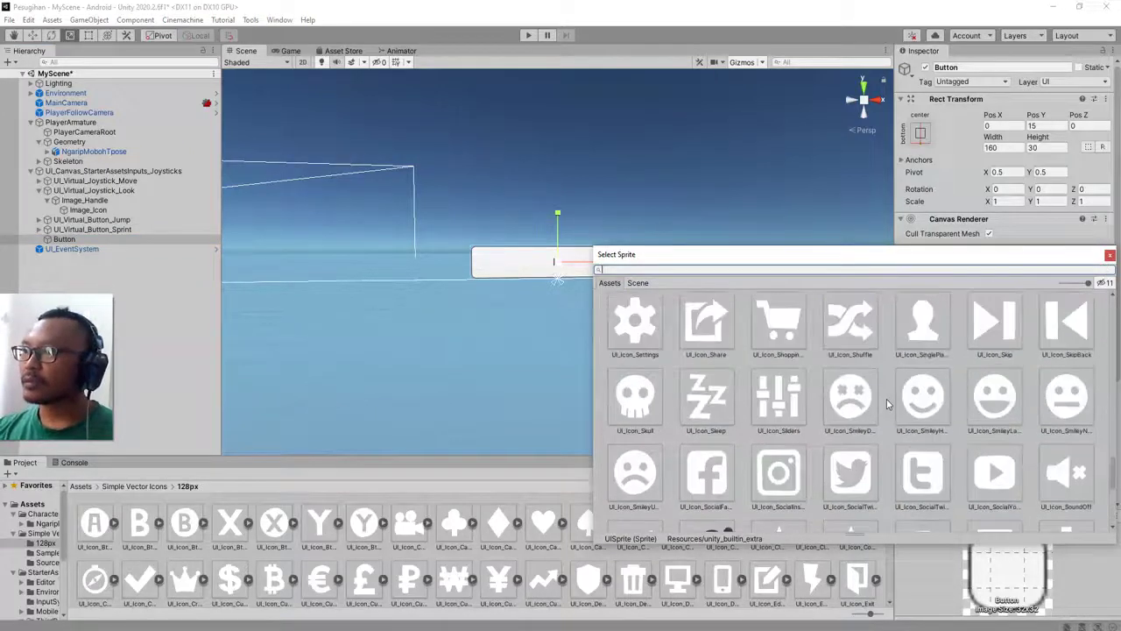
scroll(915, 403, "up", 2)
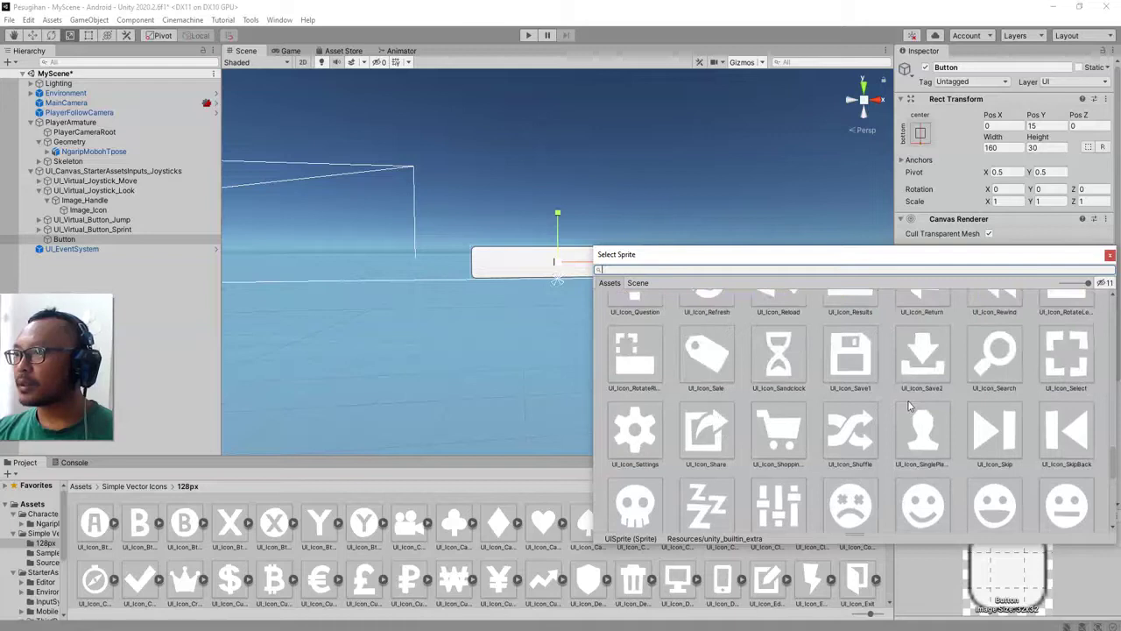
scroll(829, 443, "up", 2)
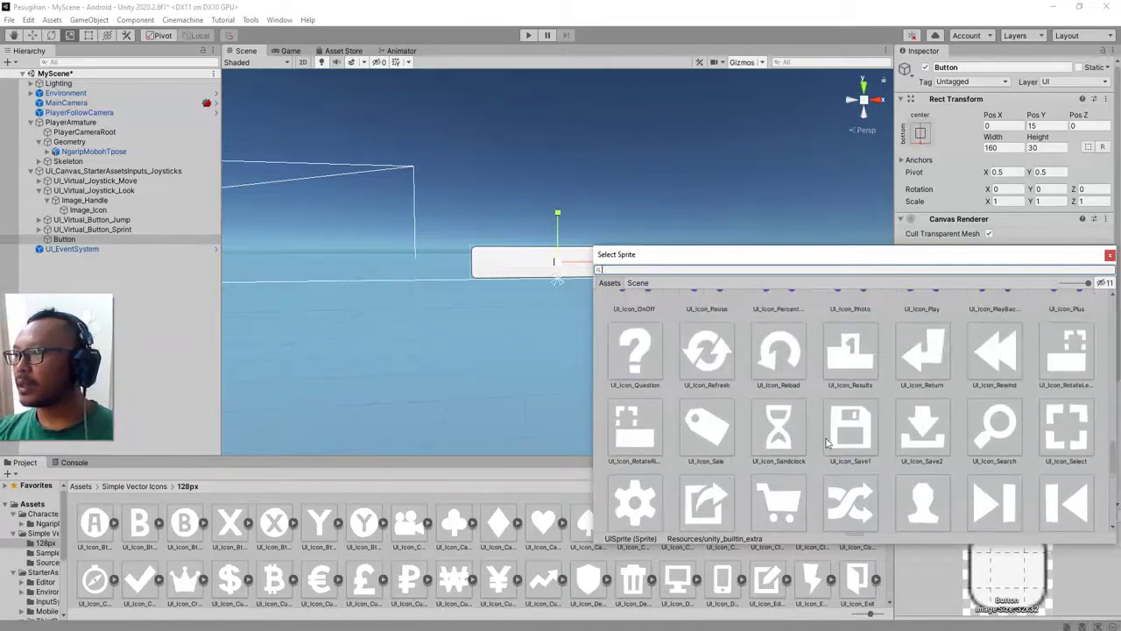
scroll(828, 443, "up", 4)
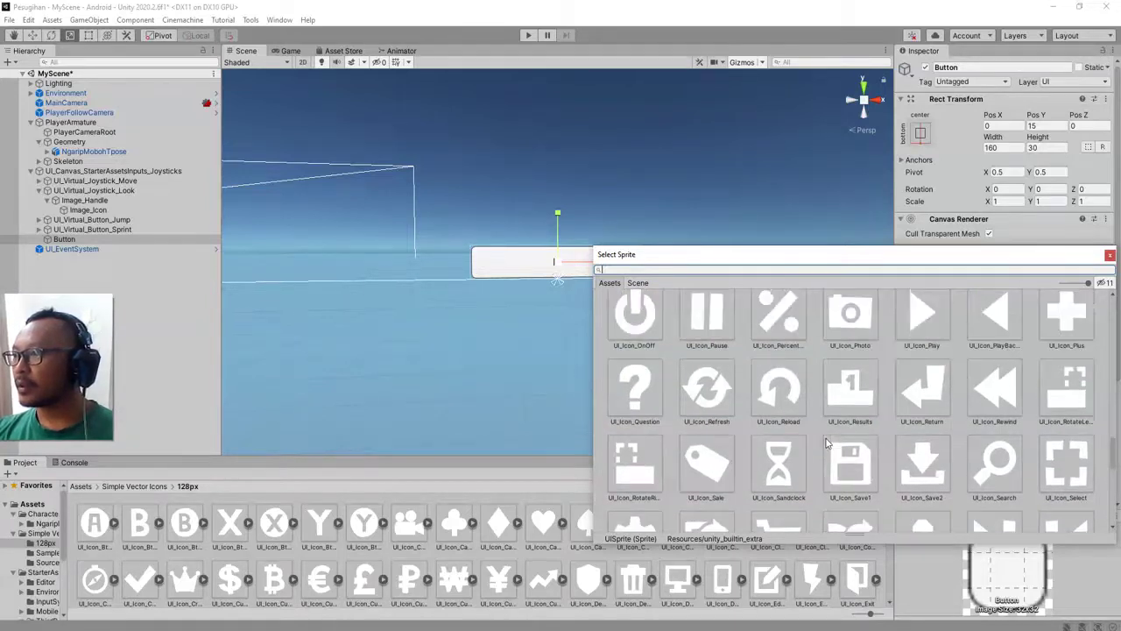
scroll(828, 442, "up", 4)
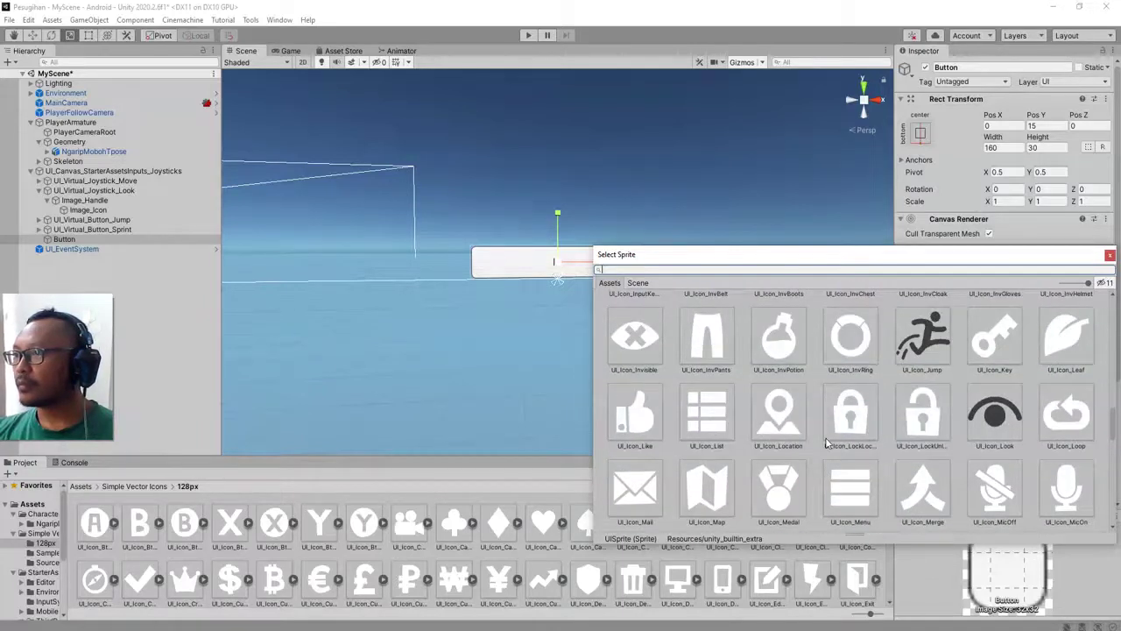
double_click(644, 431)
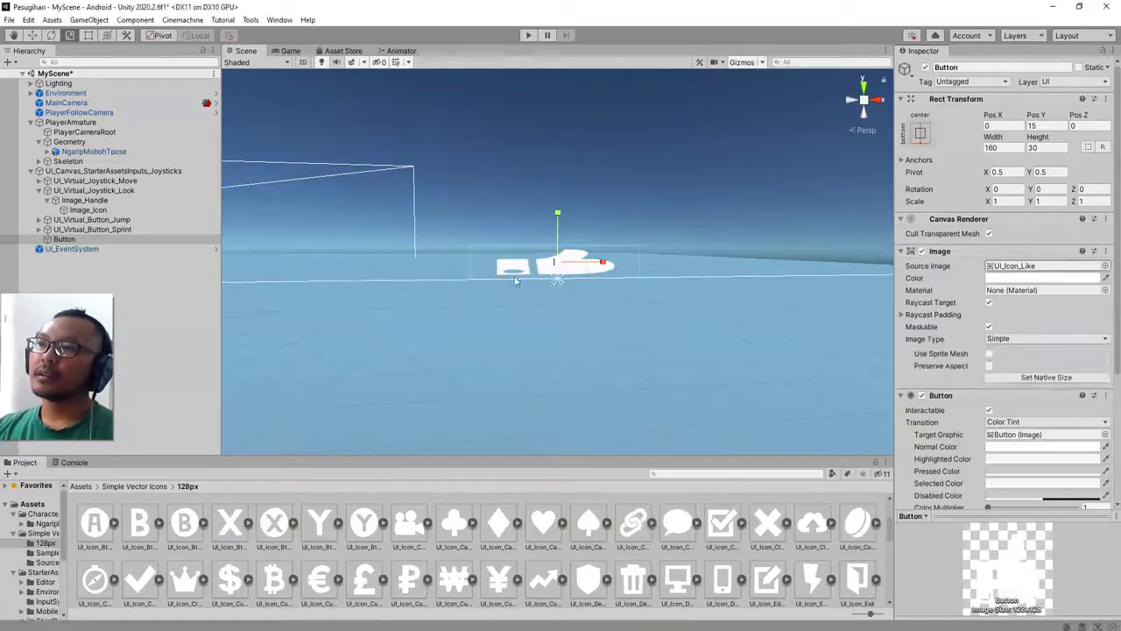
Step: Set the Button's image to its native size and scale it down uniformly to about 0.71
scroll(600, 306, "down", 4)
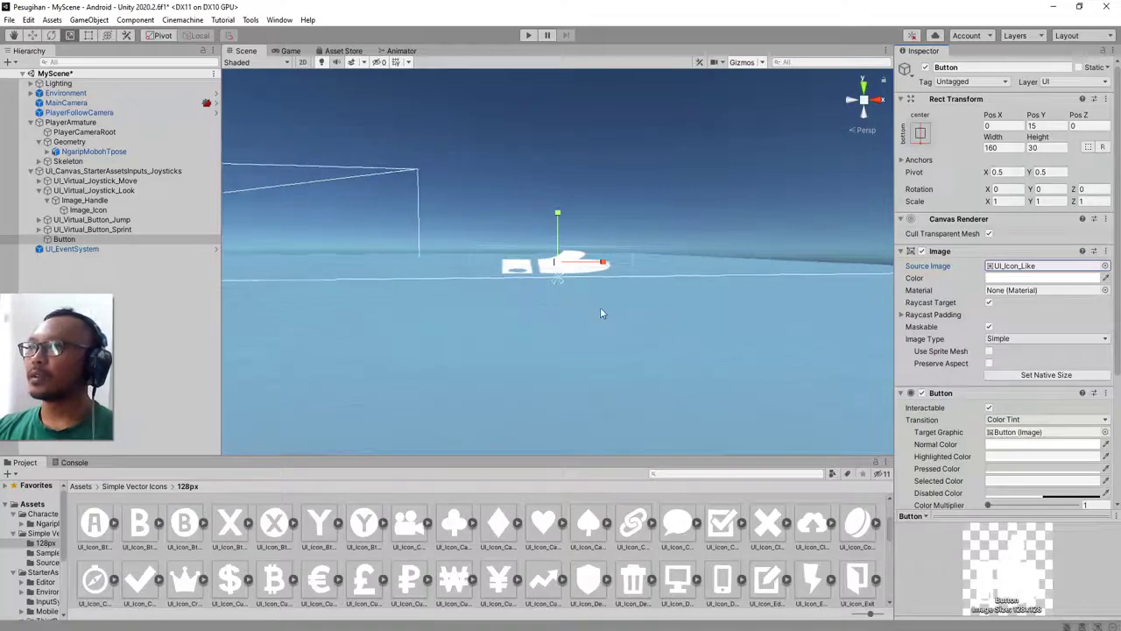
middle_click_drag(698, 297, 686, 398)
scroll(602, 377, "down", 2)
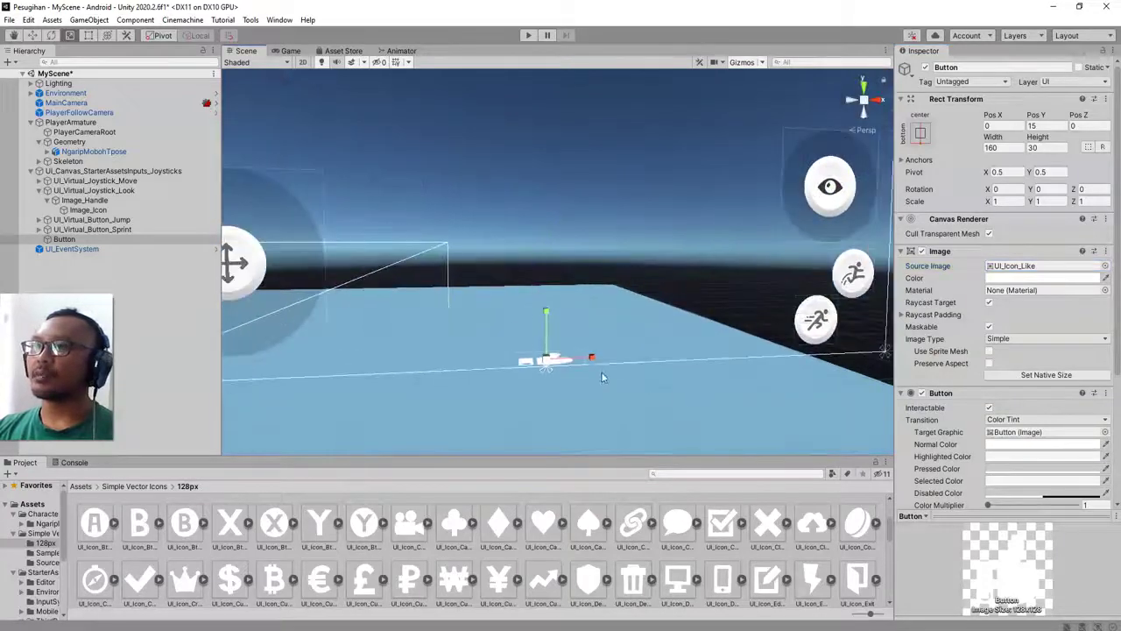
middle_click_drag(570, 371, 591, 341)
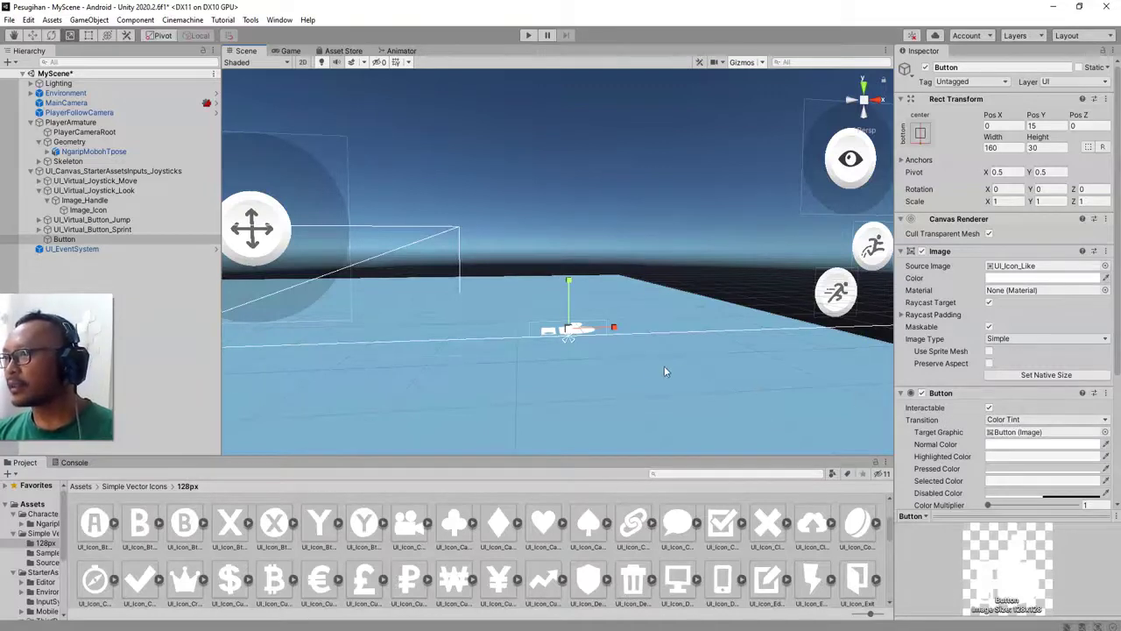
scroll(562, 333, "up", 3)
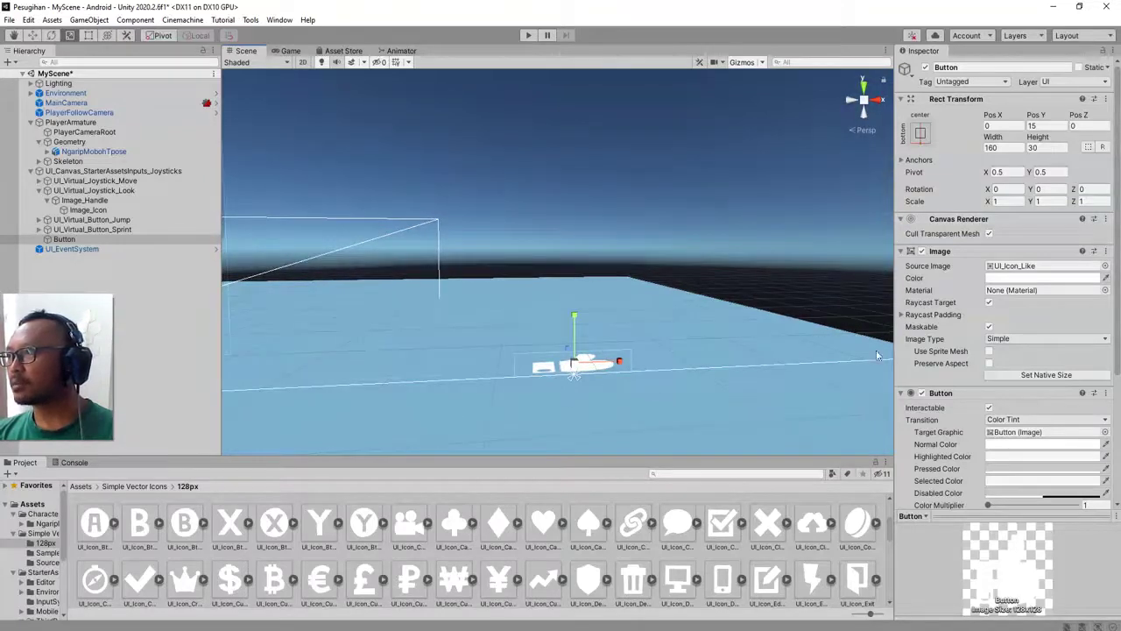
left_click(1046, 375)
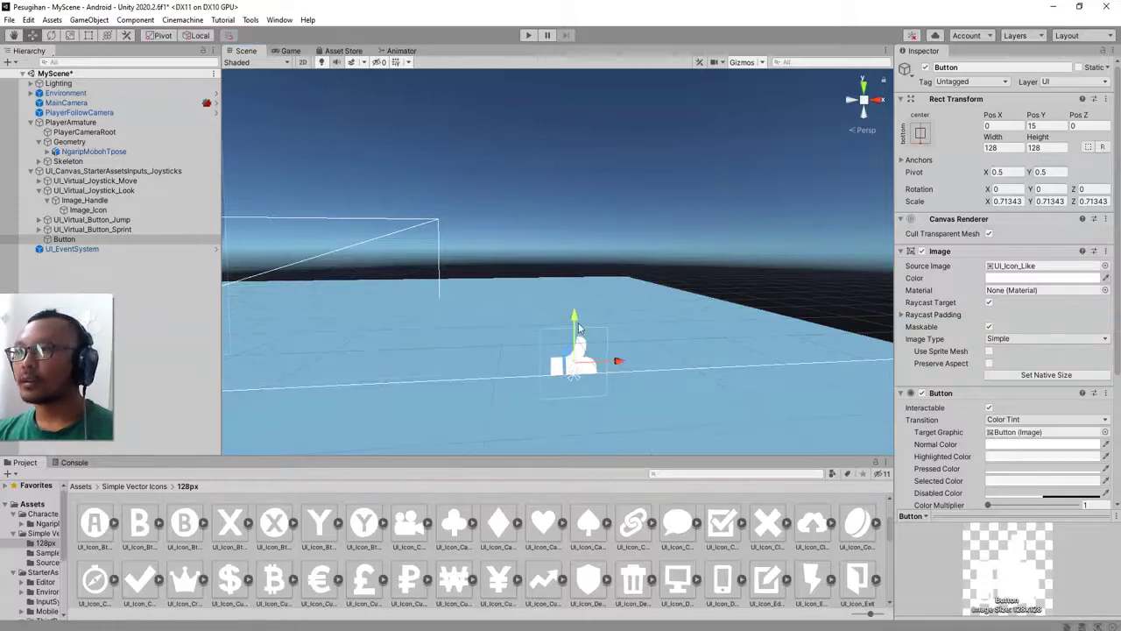
Step: Raise the Button above the canvas's bottom edge to Pos Y 79 and save the scene
left_click_drag(574, 326, 573, 285)
scroll(601, 338, "down", 5)
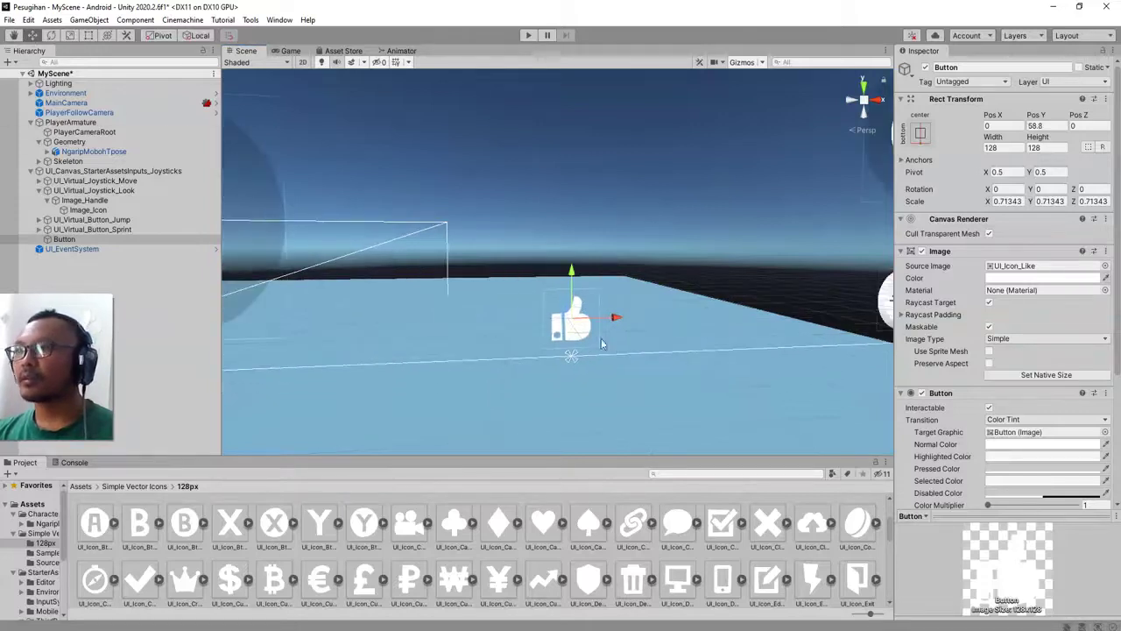
left_click_drag(628, 350, 532, 332, "alt")
right_click_drag(532, 331, 623, 346)
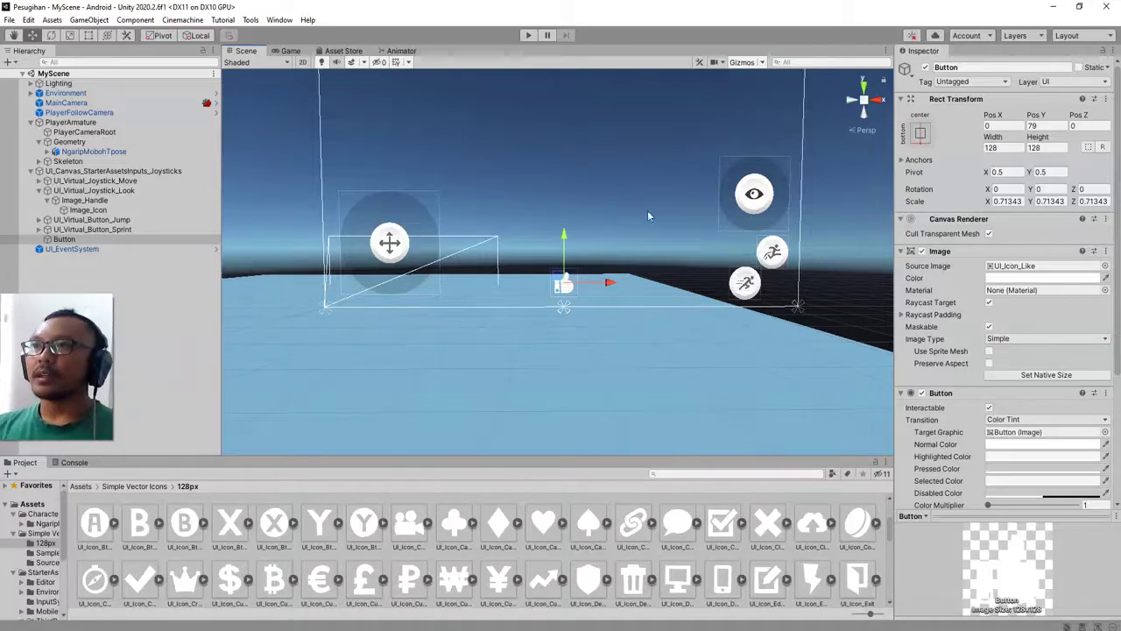
Step: Run the scene in Play mode, walk the character forward and to the left, and test the thumbs-up button
left_click(524, 35)
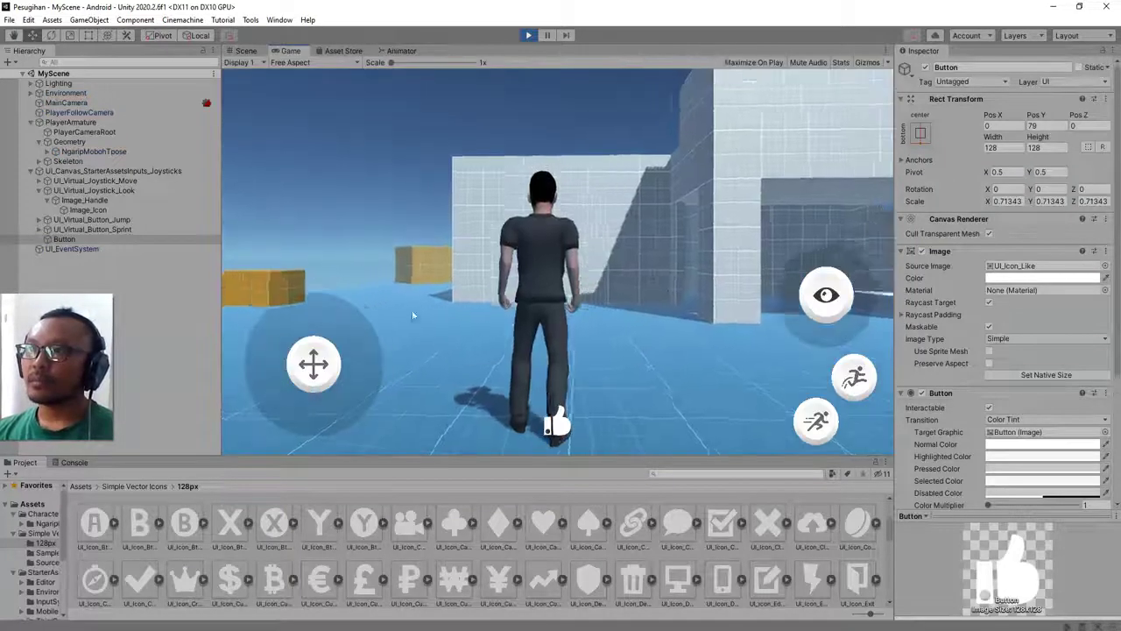
key("w")
key("a")
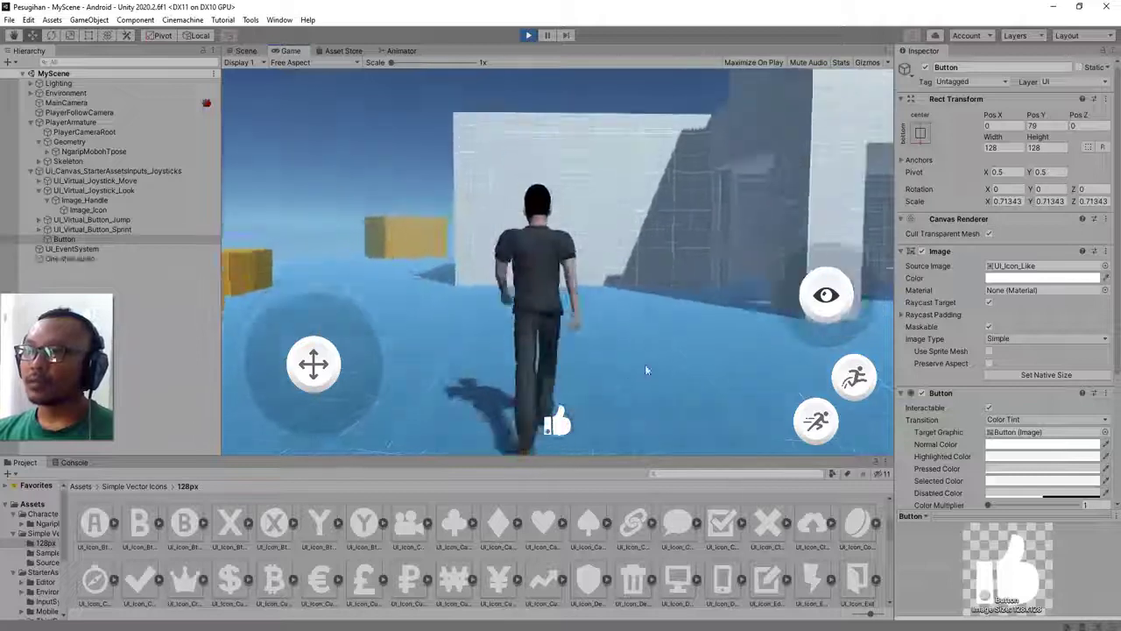
key("a")
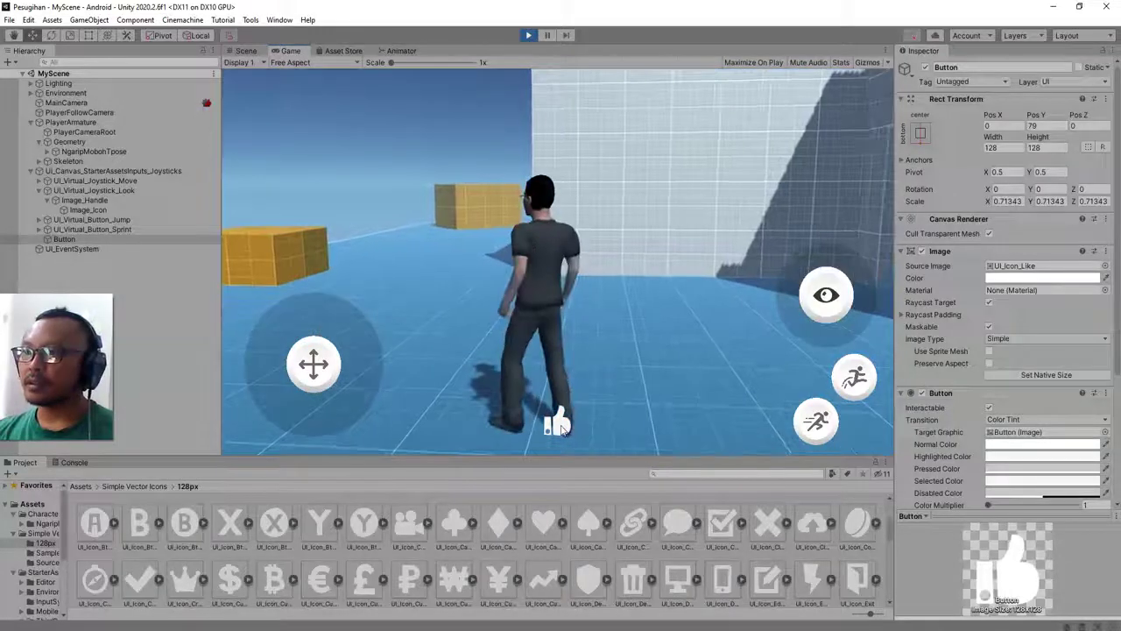
left_click(561, 429)
left_click(561, 429)
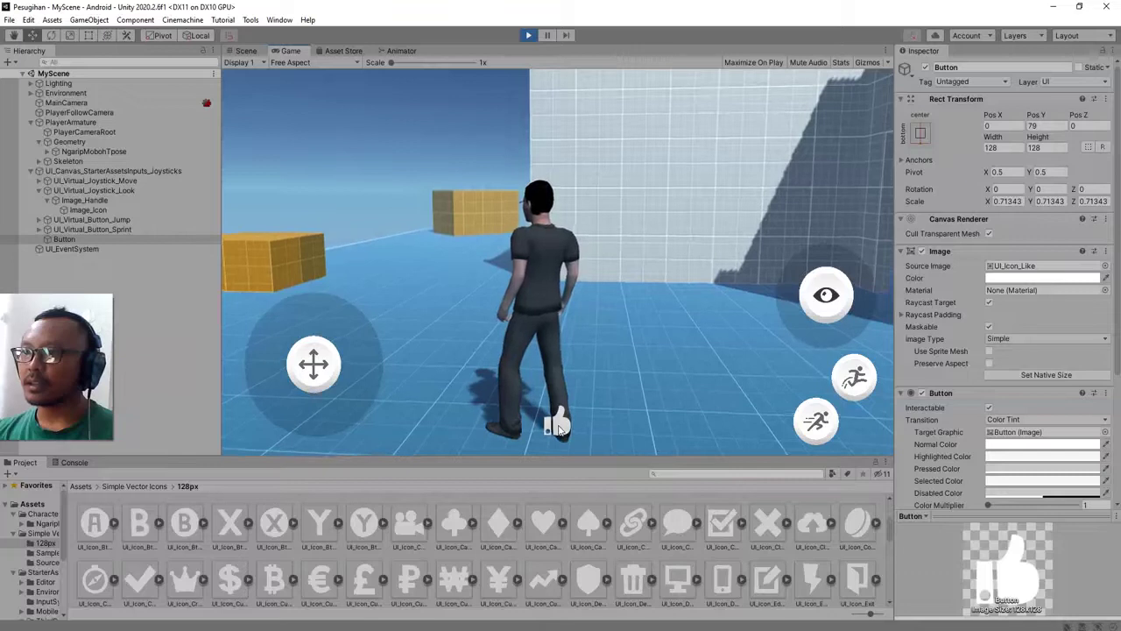
Step: Test the look joystick by rotating the camera, and walk the character around the level and up the stairs
left_click_drag(827, 297, 806, 265)
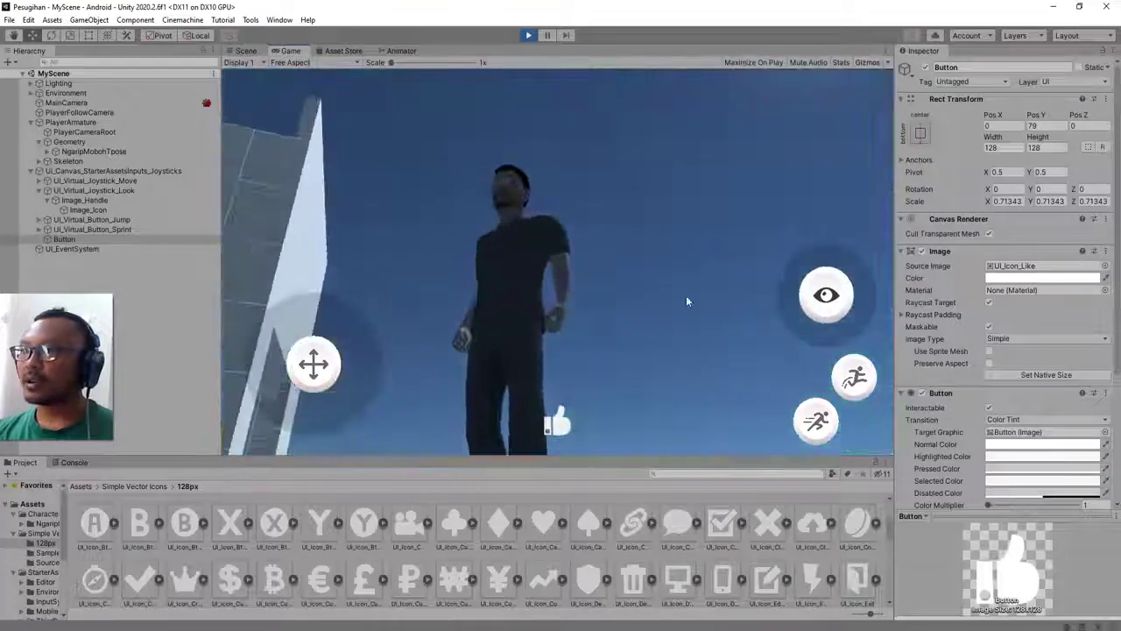
key("w")
key("a")
key("s")
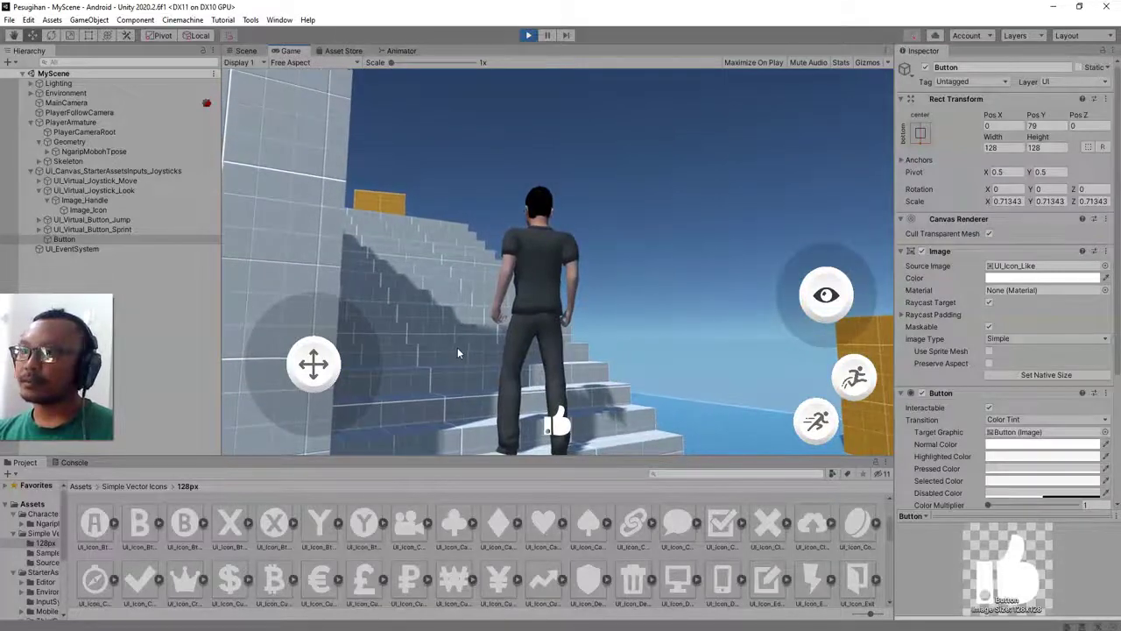
key("w")
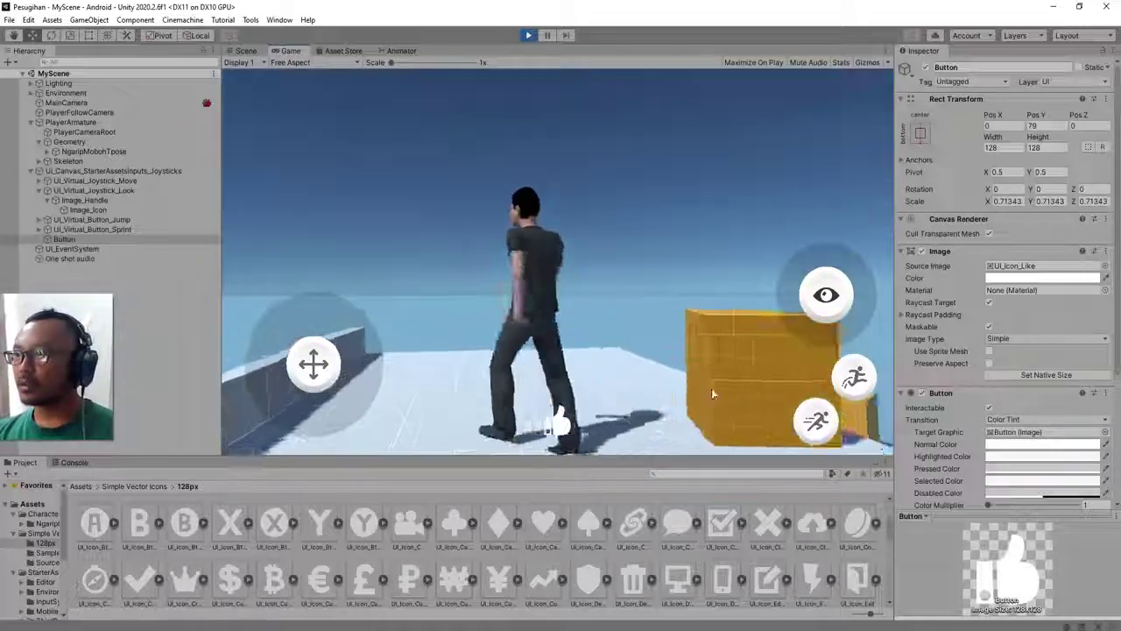
key("d")
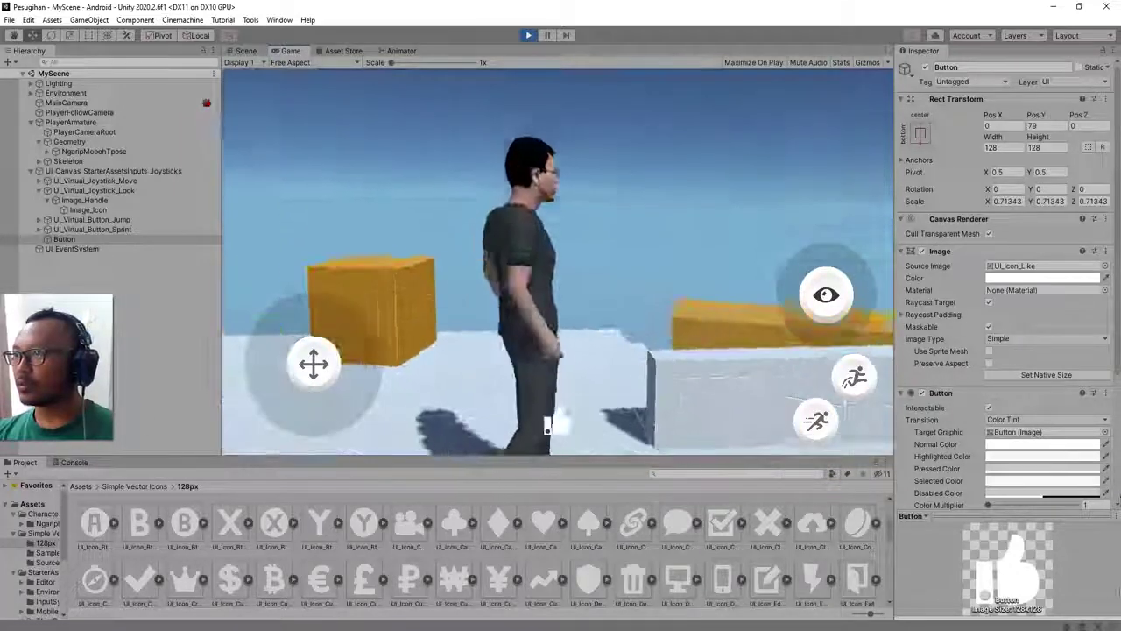